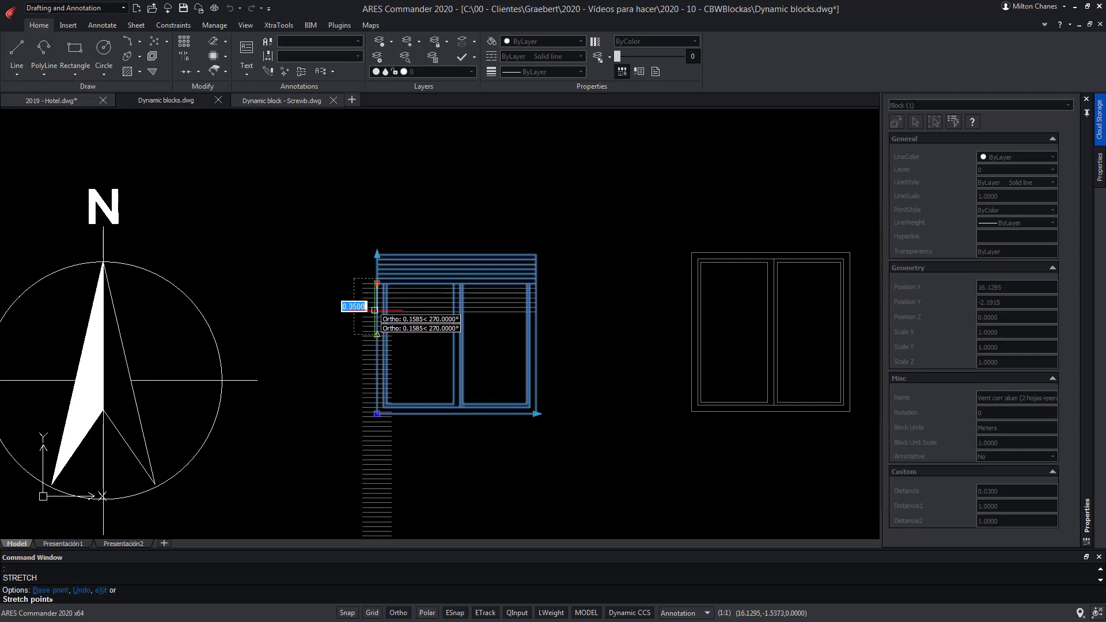
Lower the roller shutter of the sliding window block and flip the selected desk chair in the 2019 - Hotel drawing.
click(374, 368)
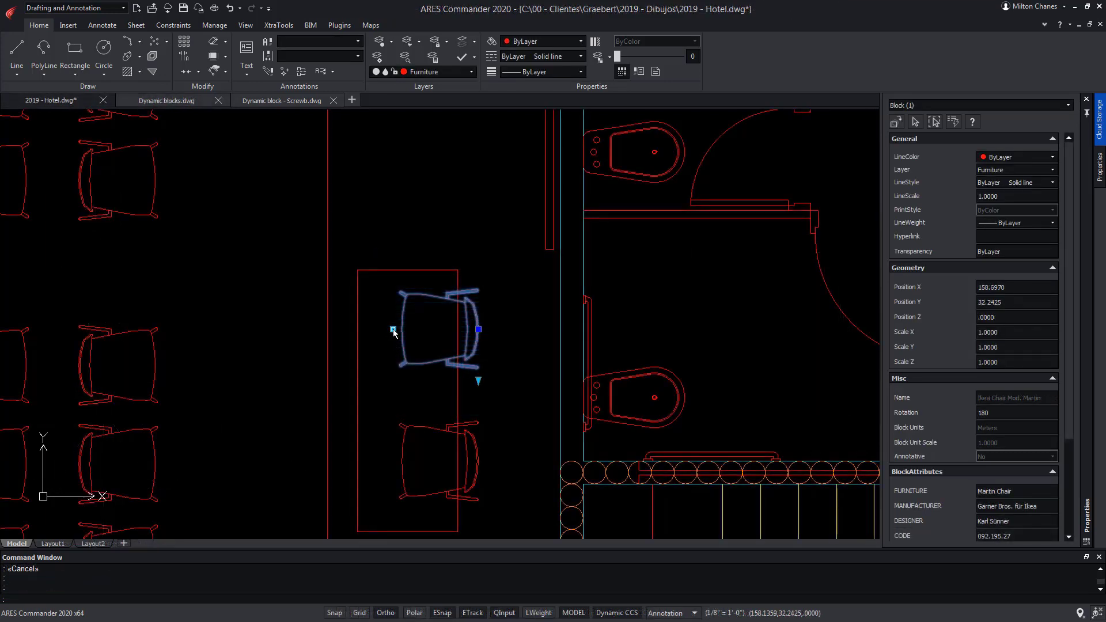
click(392, 329)
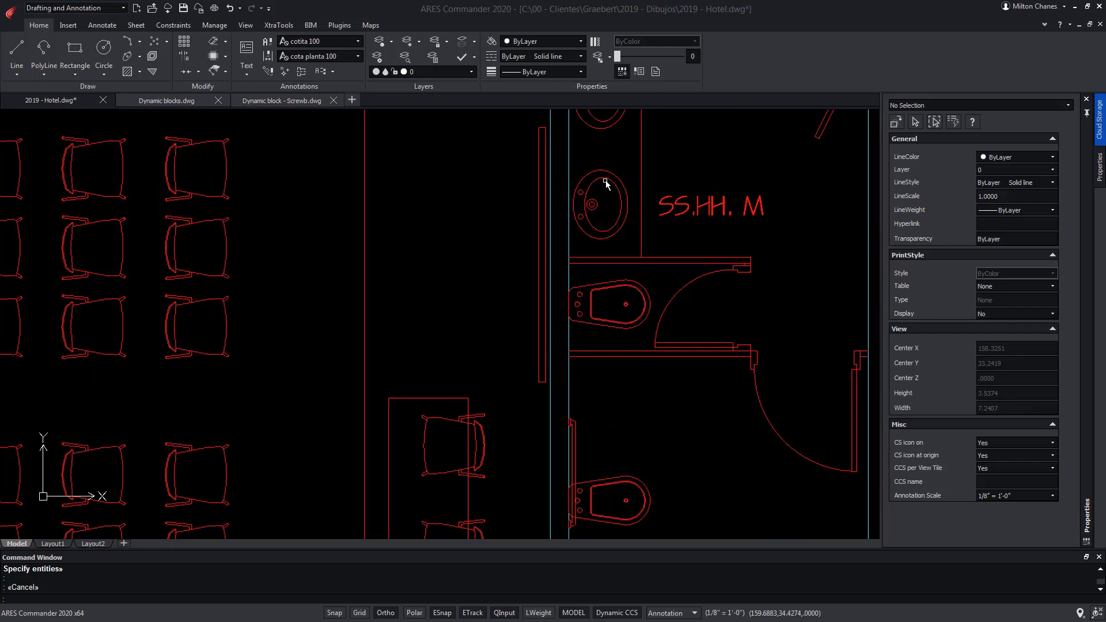
Insert the washbasin block Roca SW34 with a uniform scale, leaving its position to be picked in the drawing.
text(insert)
key(Return)
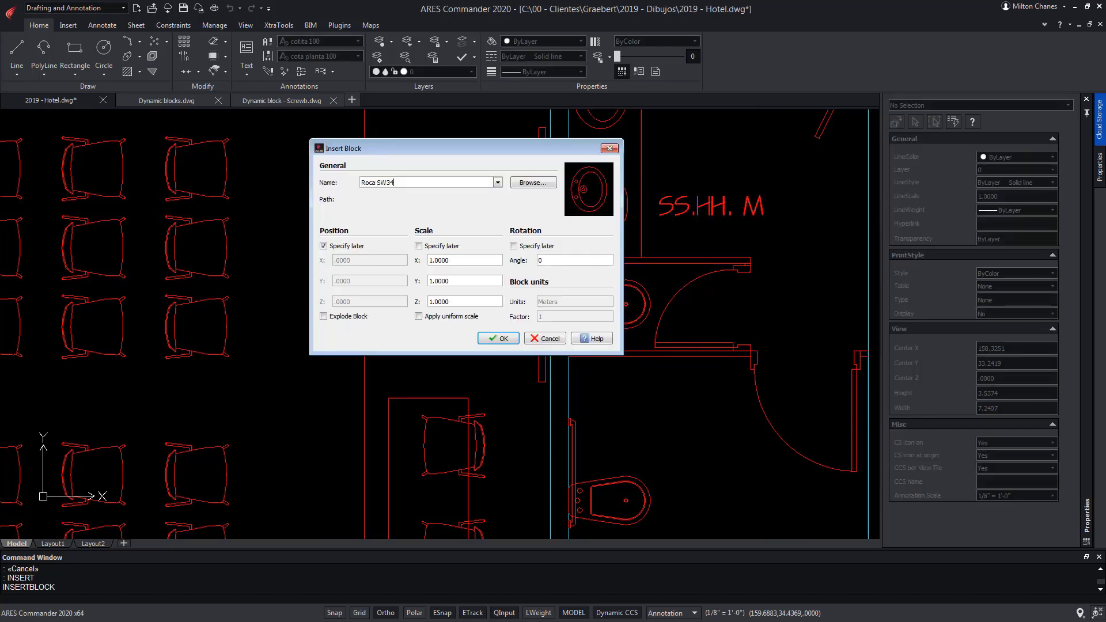
click(419, 316)
double_click(441, 261)
text(10)
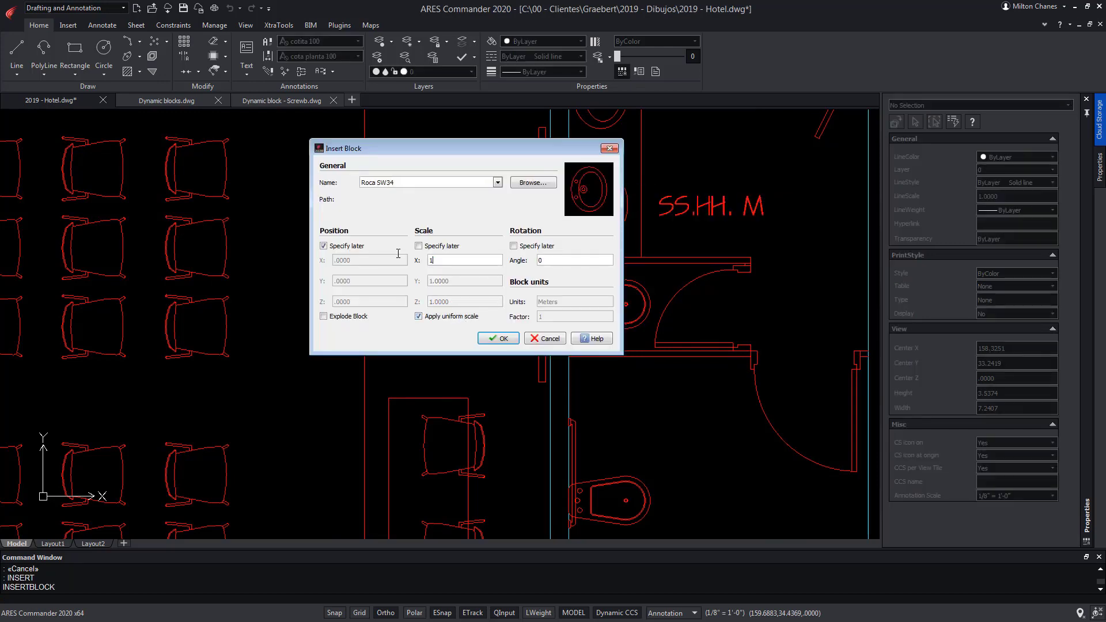
click(498, 339)
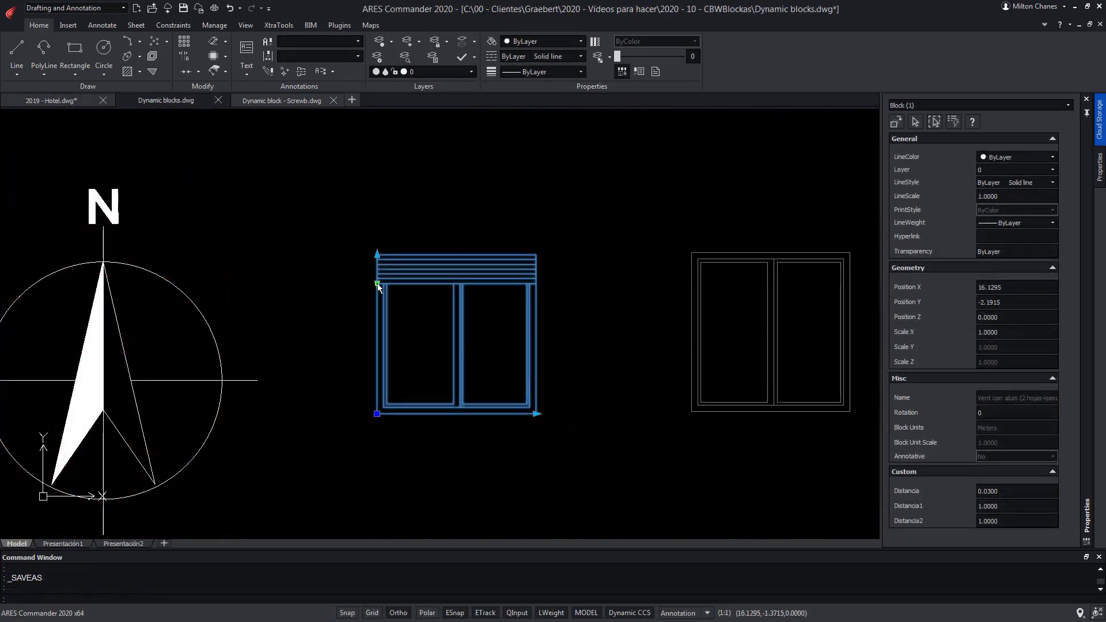
Stretch the roller shutter of the sliding window block downwards in the Dynamic blocks drawing.
click(377, 284)
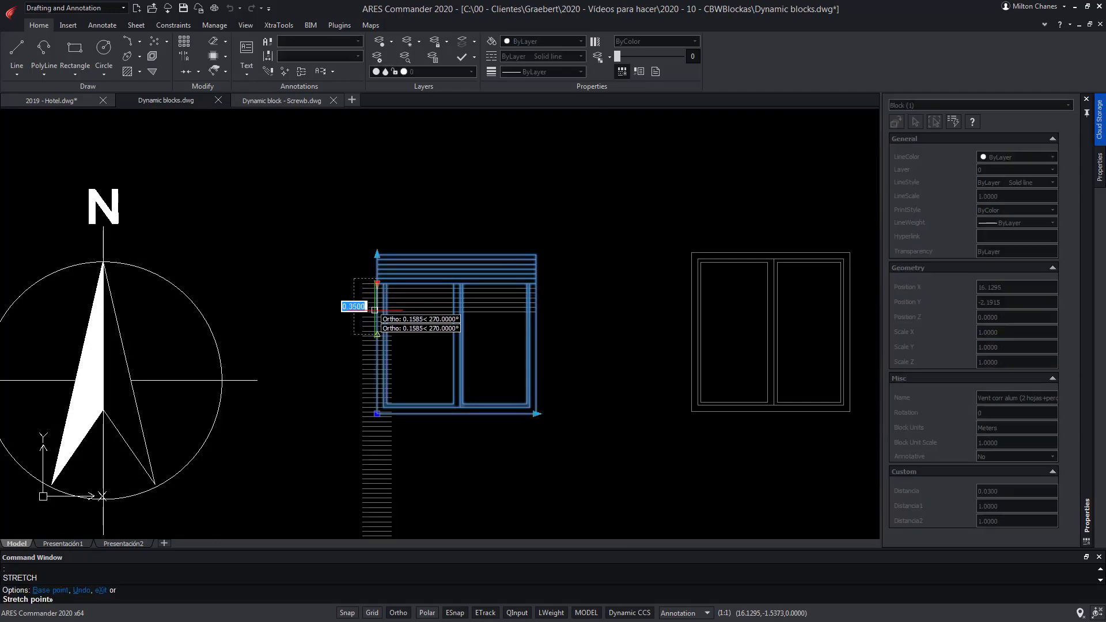
key(Escape)
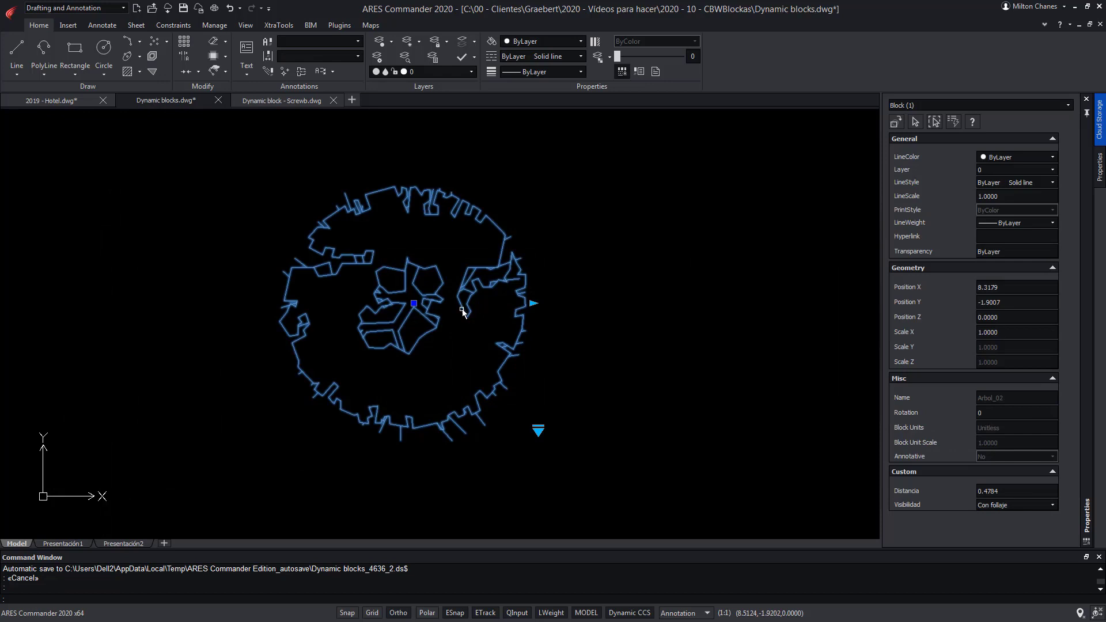
Switch the tree block's visibility to Sin follaje and then to Esquemático.
click(539, 432)
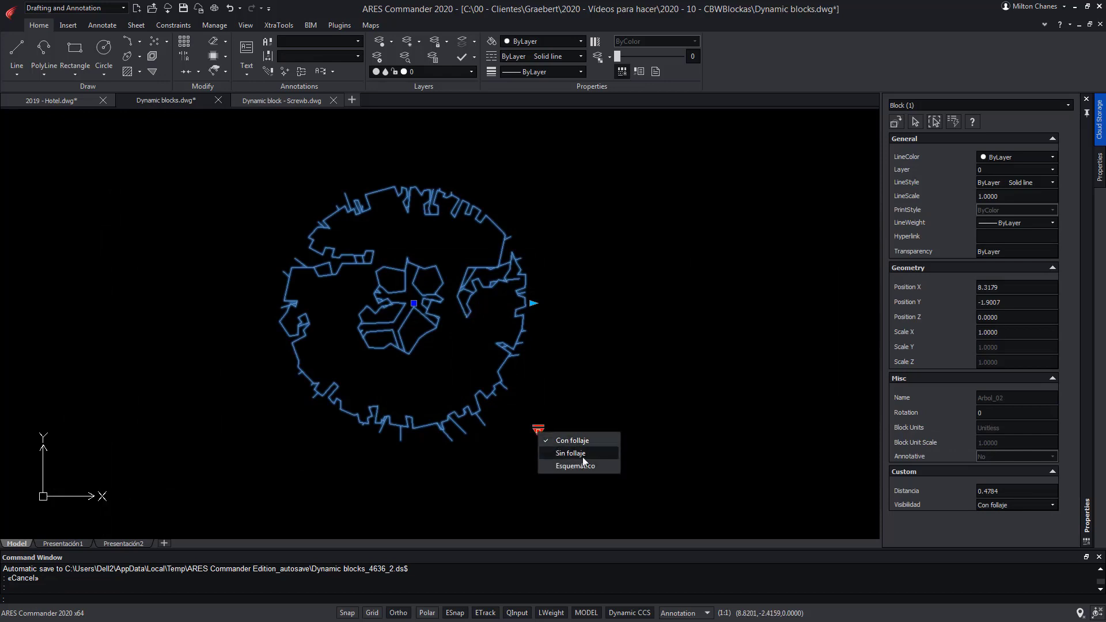
click(585, 460)
click(538, 432)
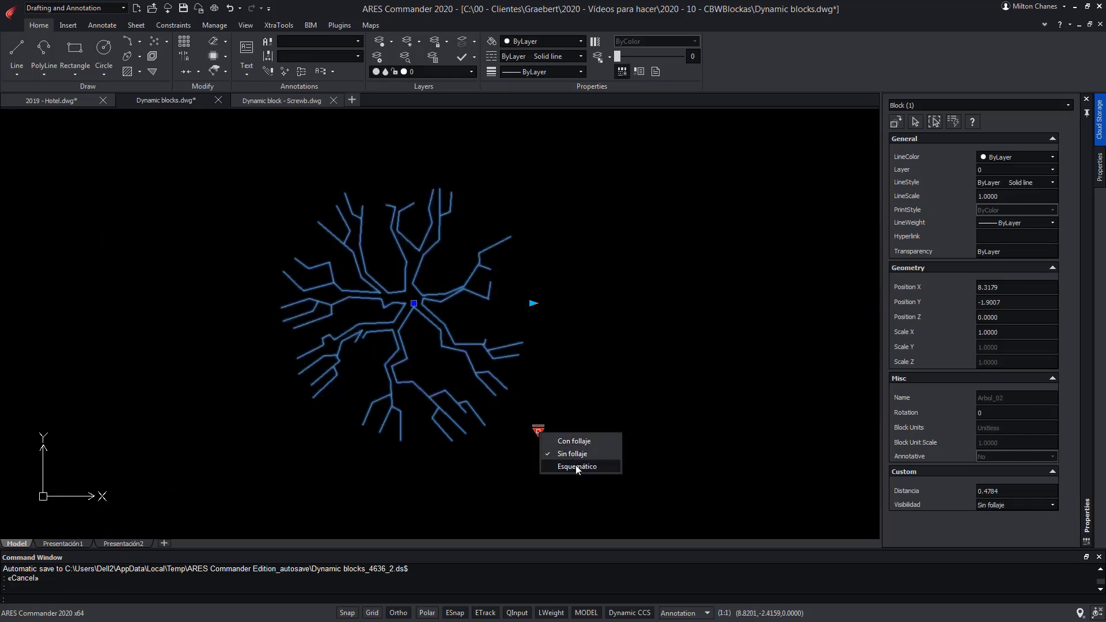
click(582, 470)
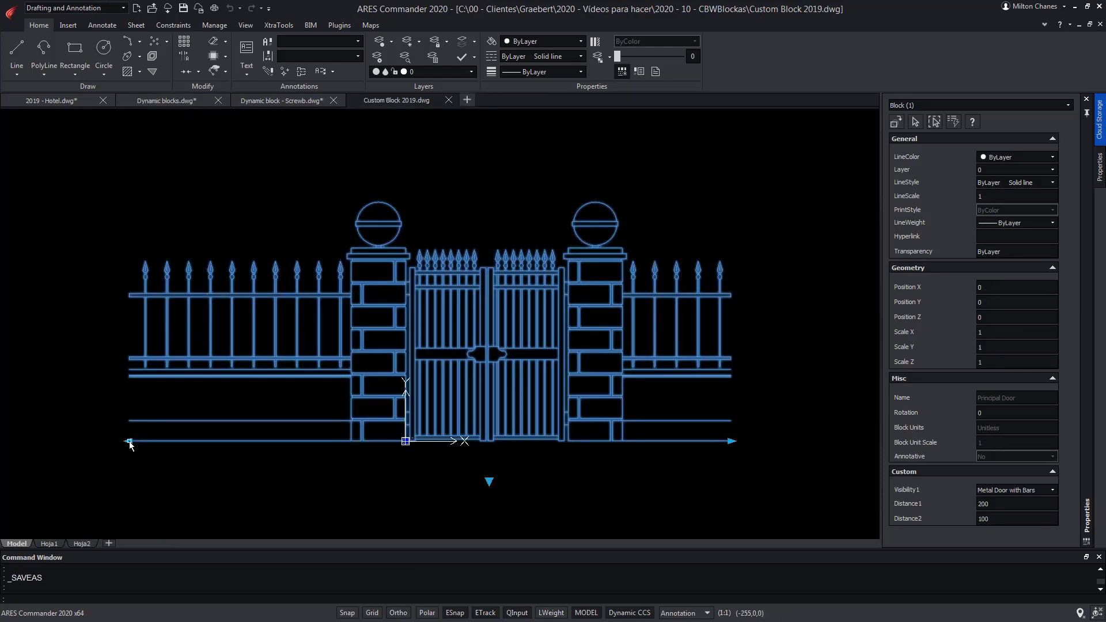
Shorten the left fence of the gate block to a distance of 80 in the Custom Block 2019 drawing.
click(131, 440)
key(Return)
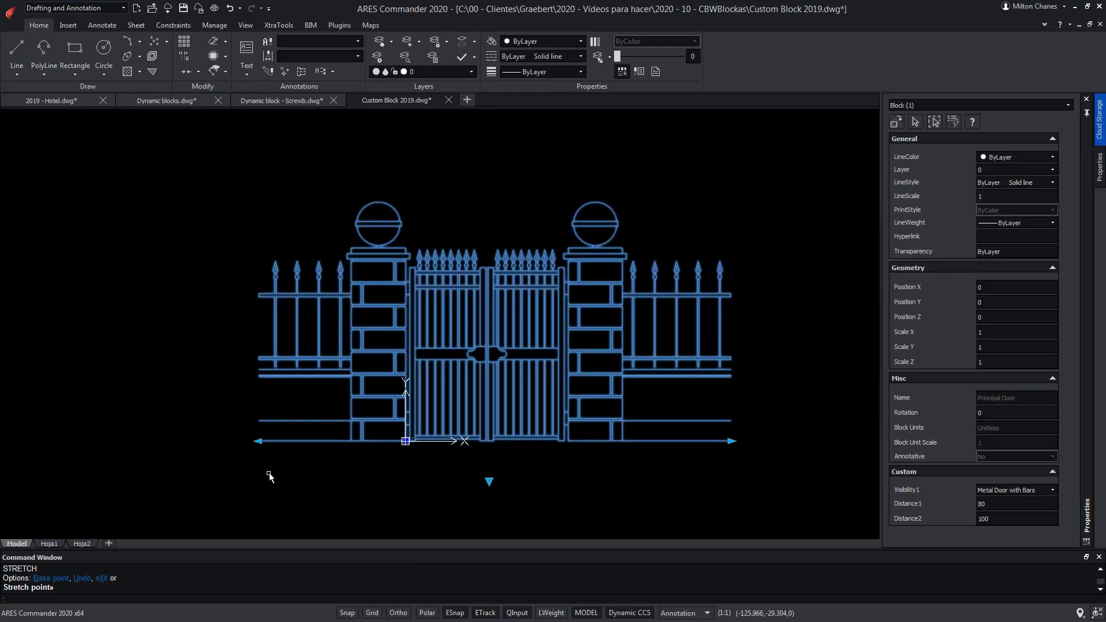
Switch the gate to Metal Door with Horizontal metal, Metal Door and finally Metal Door with Crosses, and lengthen its right fence.
click(490, 486)
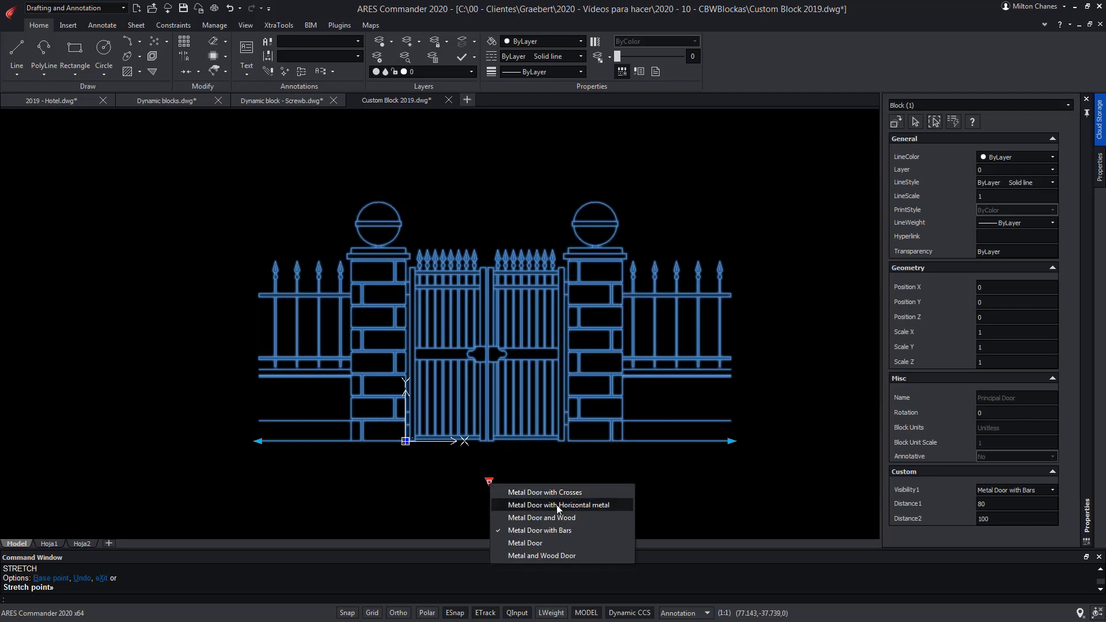
click(556, 503)
click(490, 483)
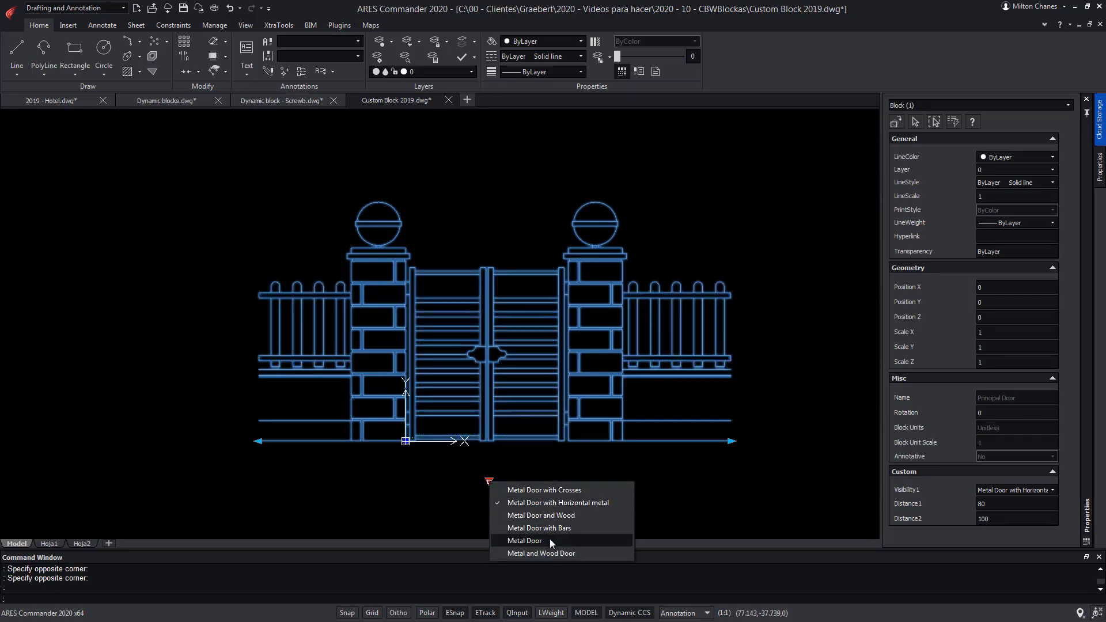
click(552, 542)
click(490, 484)
click(555, 493)
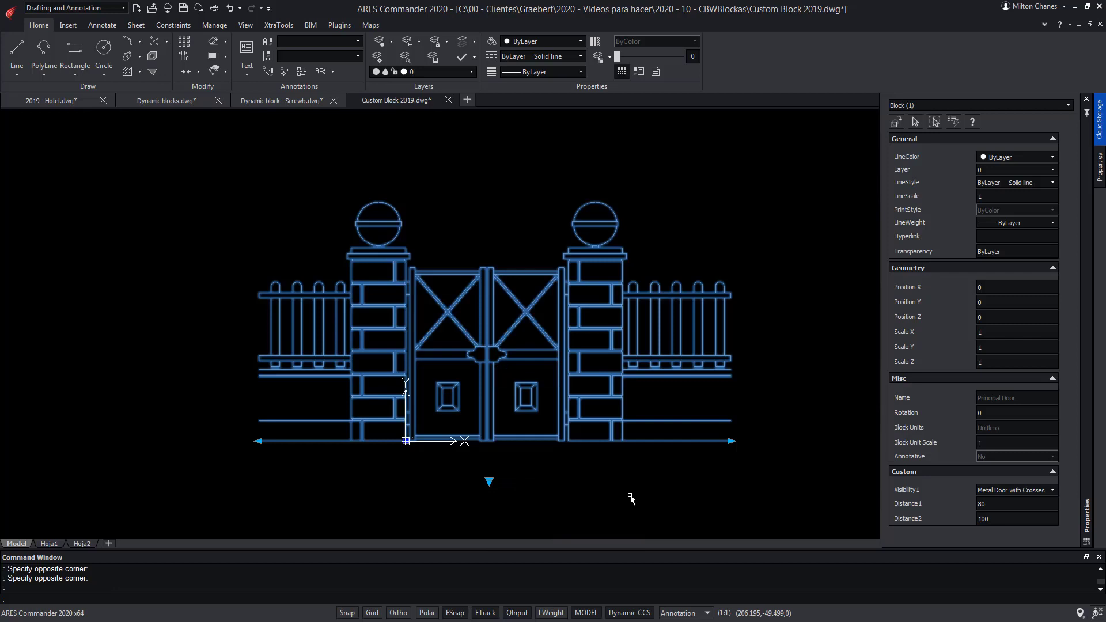
drag(732, 445, 821, 447)
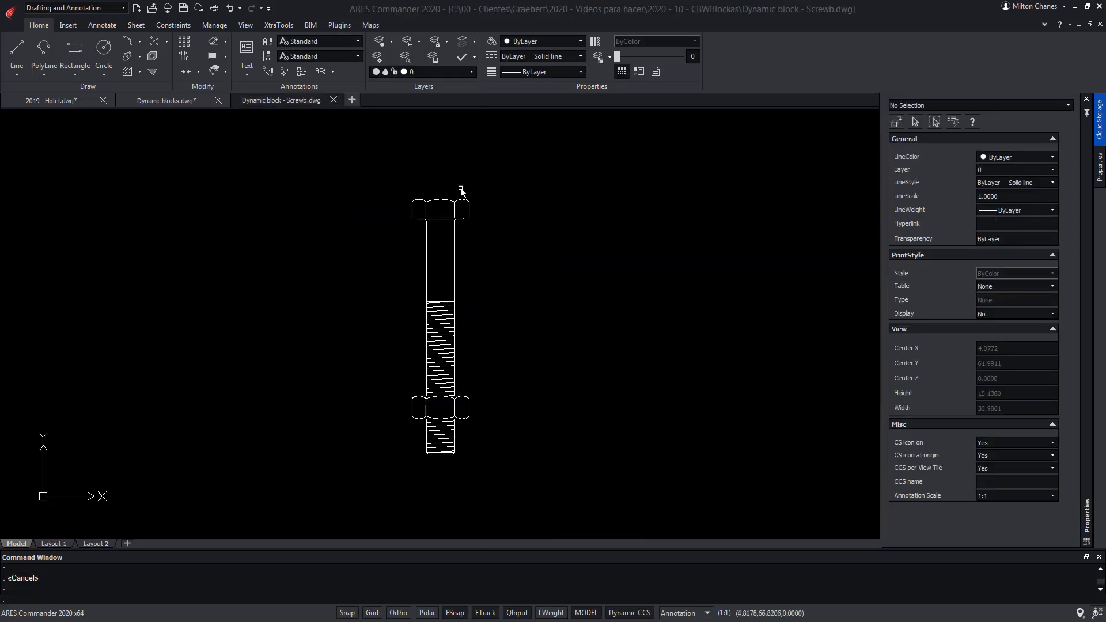
Set the bolt block's type to 24 mm and then to 10 mm in the Dynamic block - Screwb drawing.
click(464, 202)
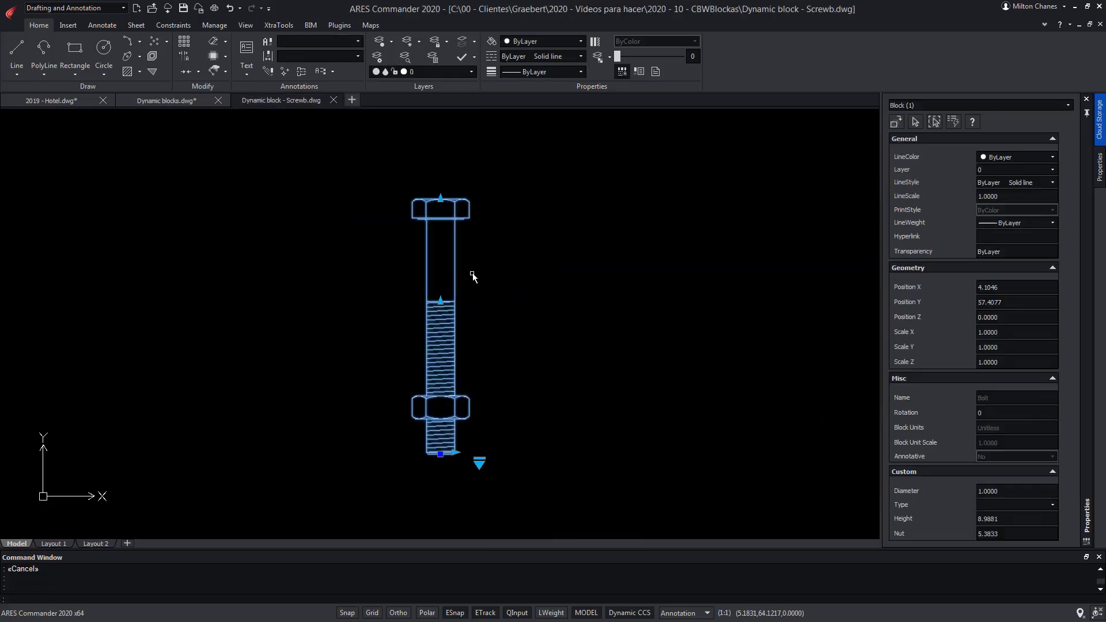
click(479, 462)
click(513, 460)
scroll(480, 468, down, 5)
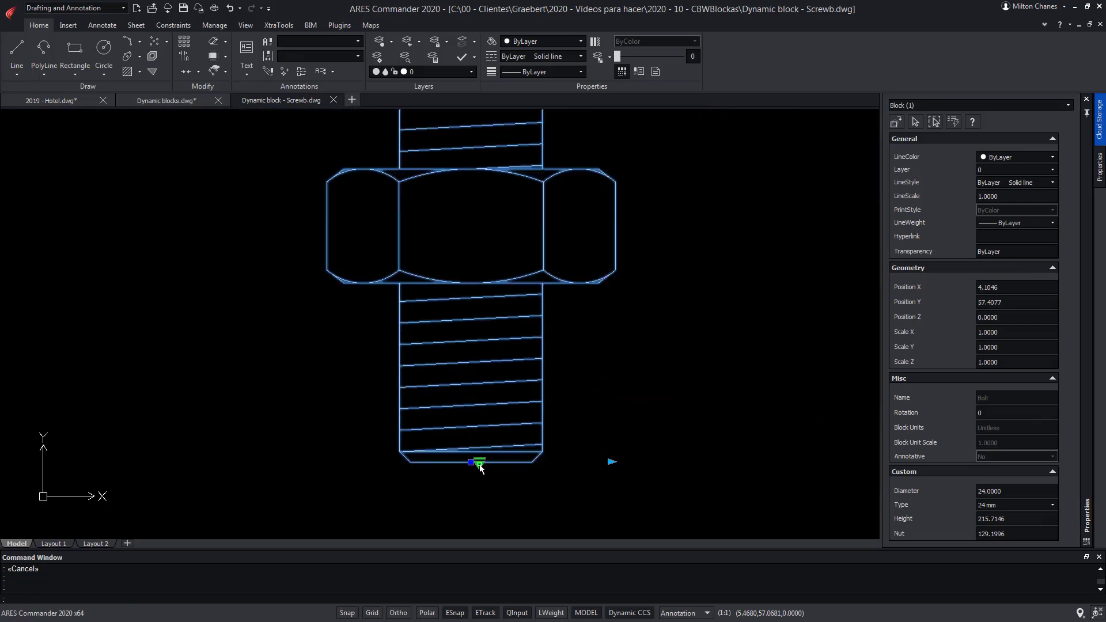
scroll(482, 471, up, 5)
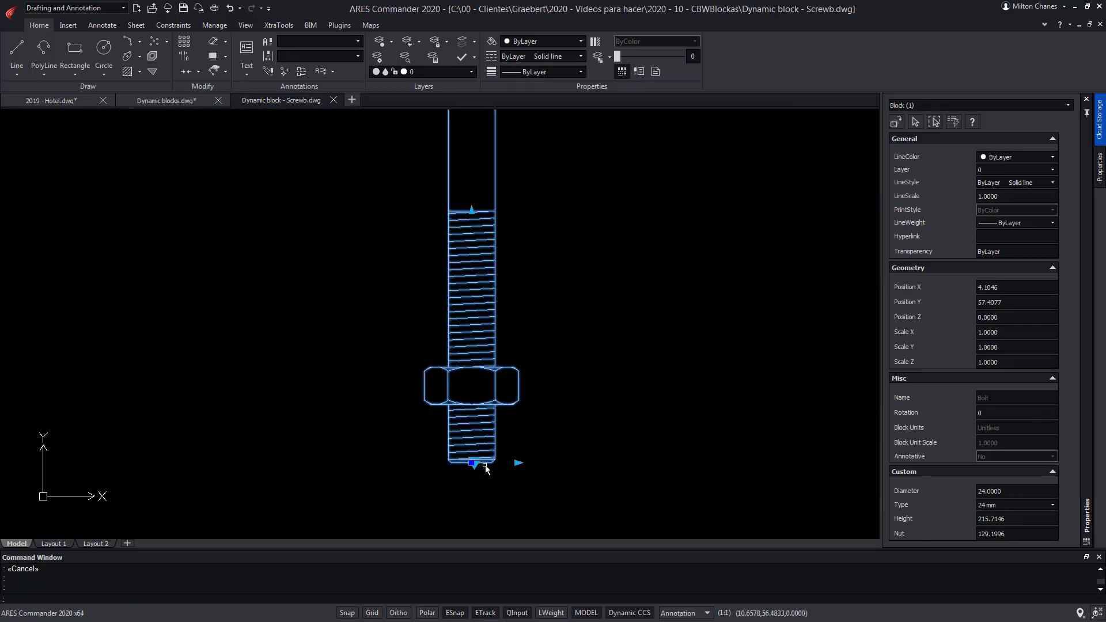
click(478, 463)
click(504, 365)
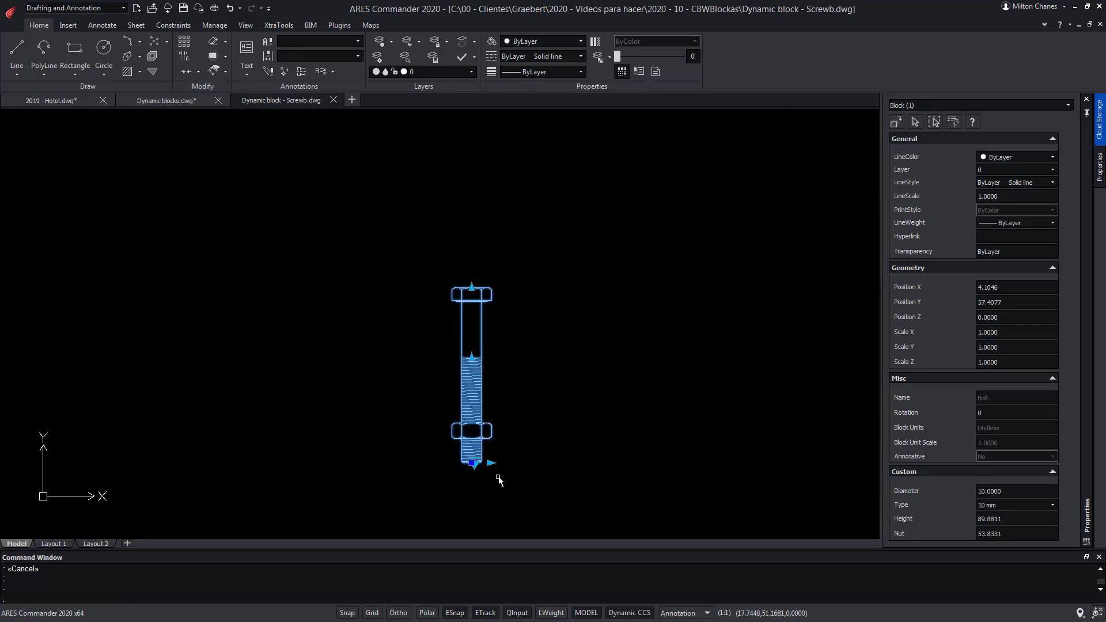
Try to stretch the bolt's diameter, and stretch its head upwards to increase the bolt's height.
click(491, 463)
click(506, 470)
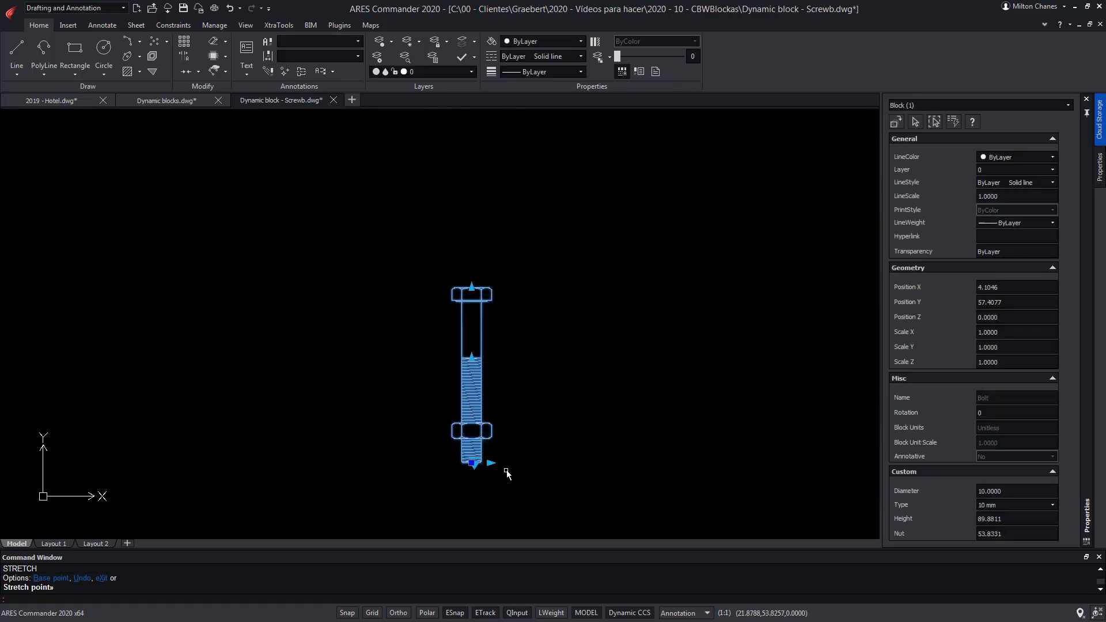
click(472, 287)
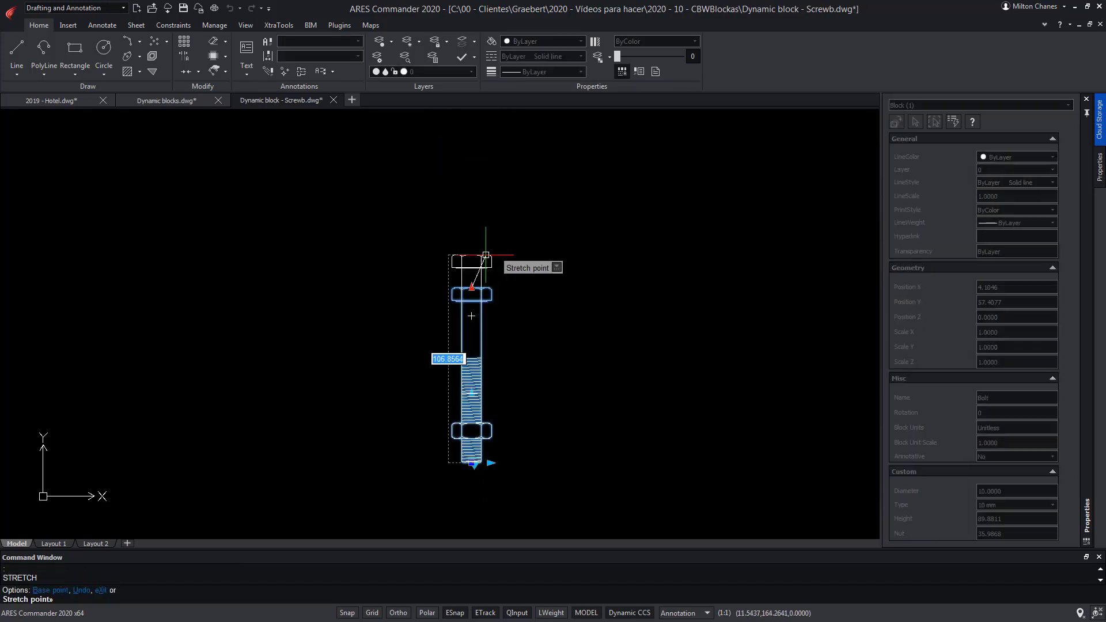
click(478, 216)
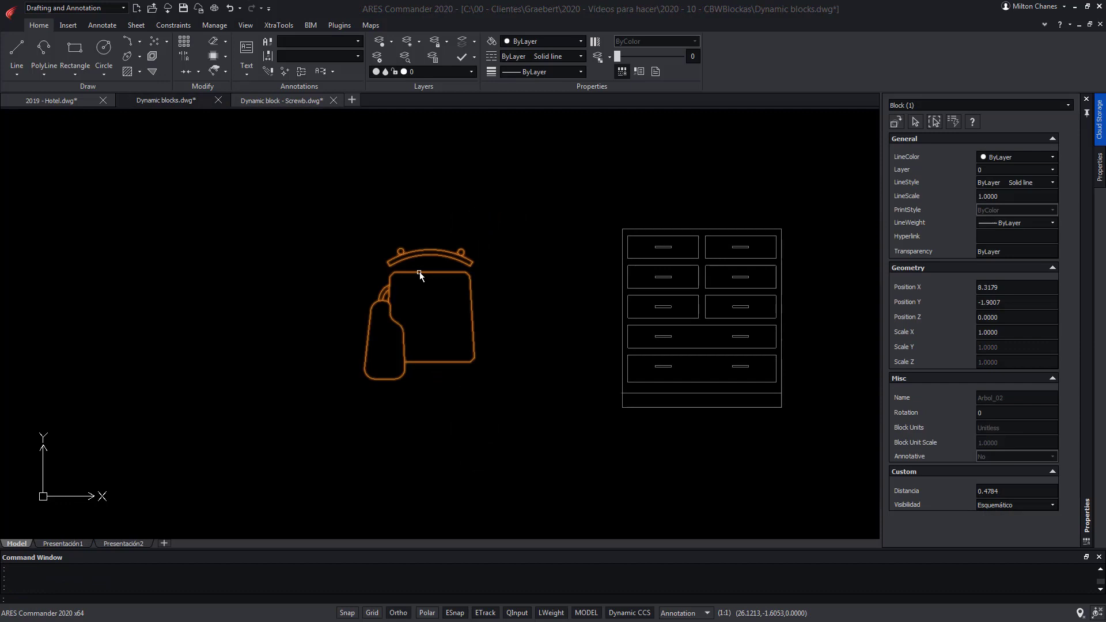
Flip the chair block with the hanging bag in the Dynamic blocks drawing.
click(428, 313)
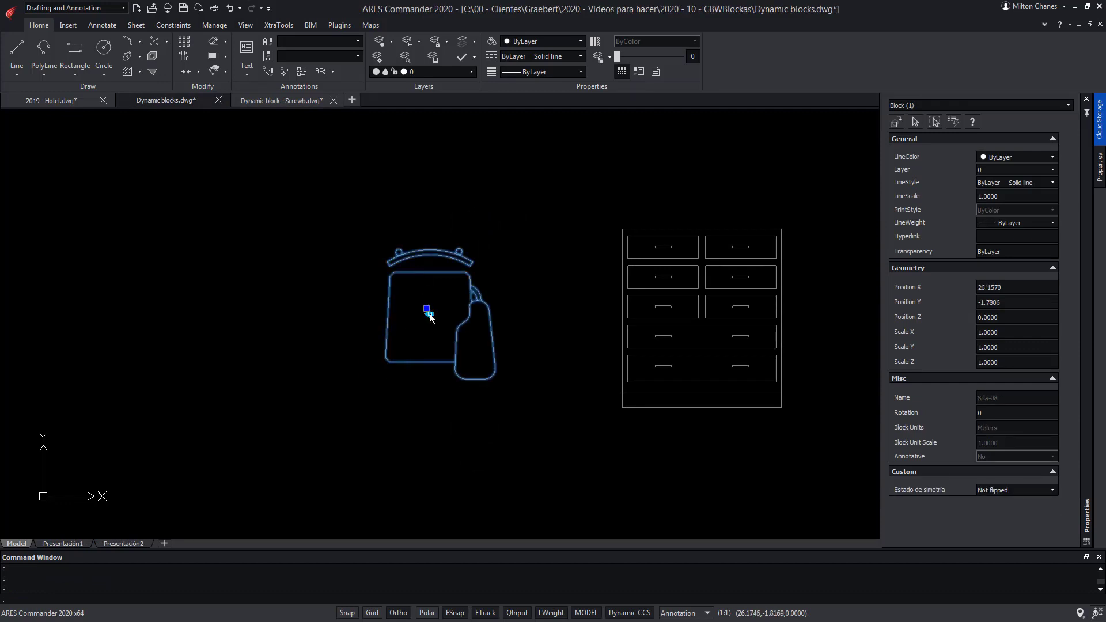
Widen the chest of drawers block to about 1.21 and stretch it upwards to add a row of drawers.
click(655, 293)
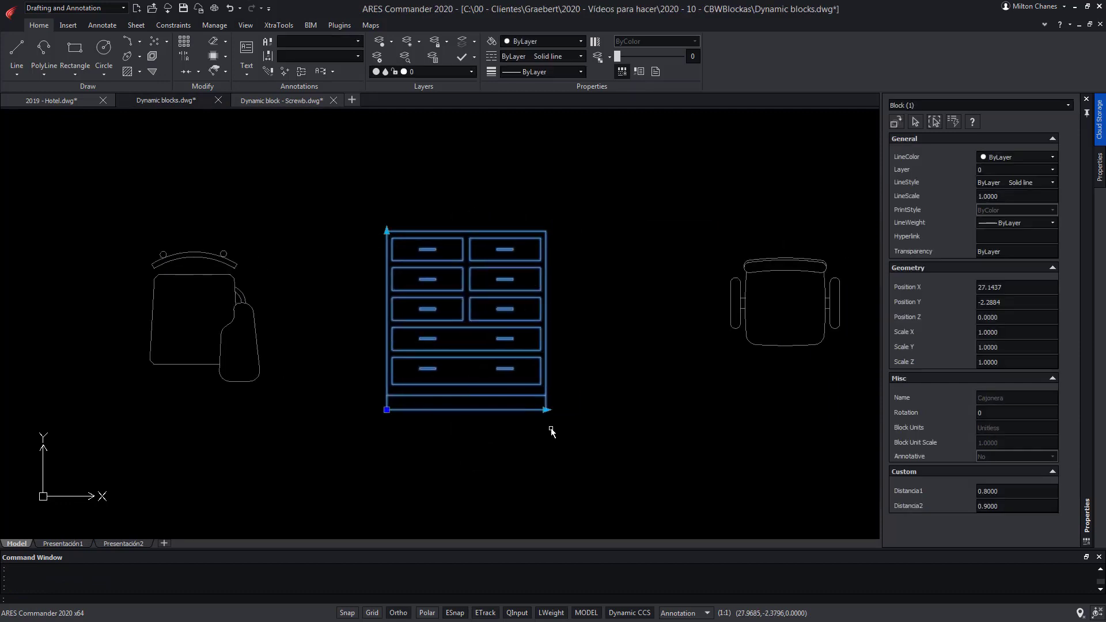
click(546, 410)
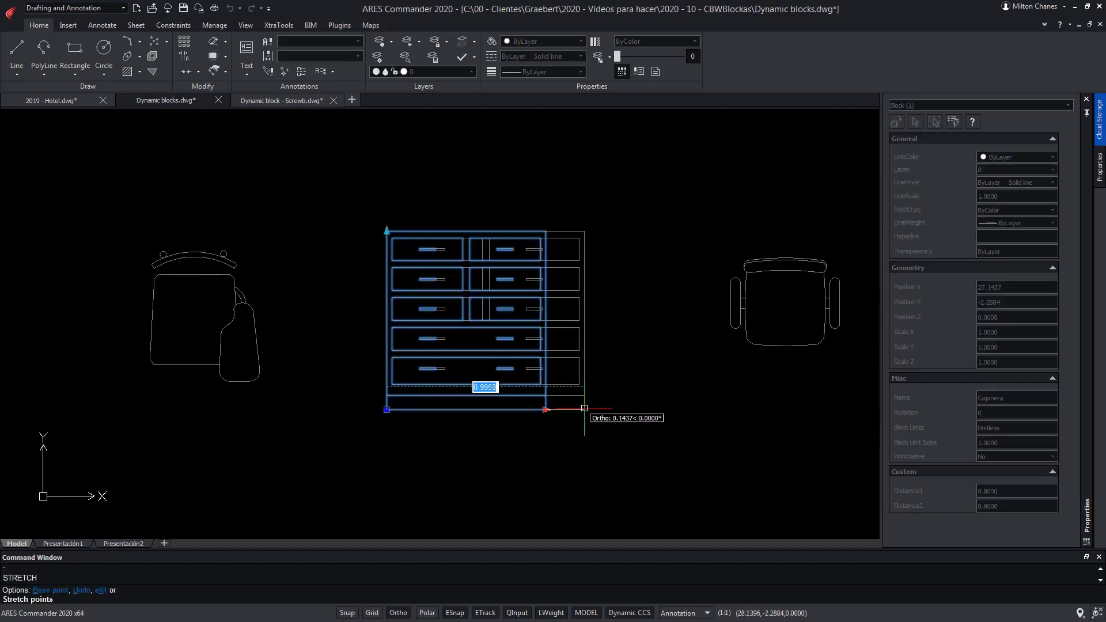
click(387, 230)
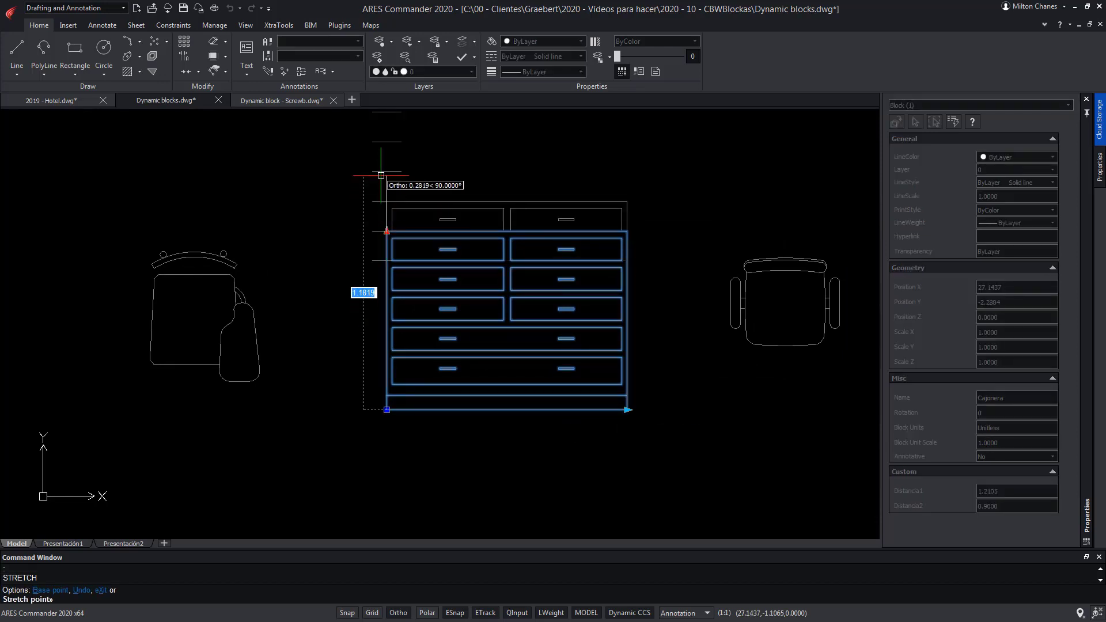
click(380, 183)
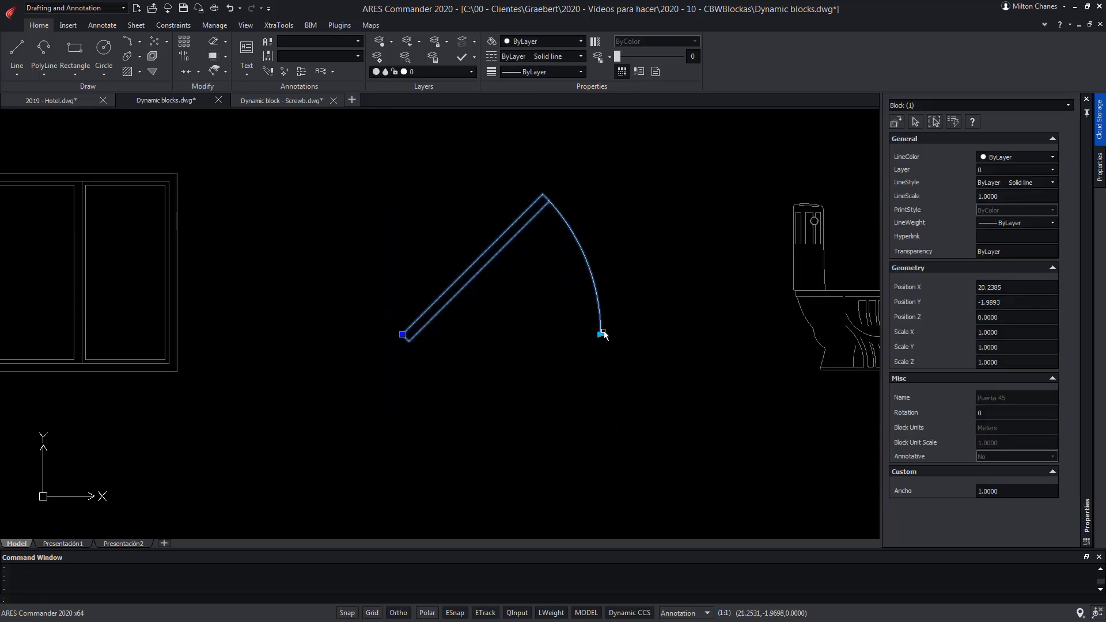
Stretch the 45-degree door block to a width of about 1.3.
click(603, 334)
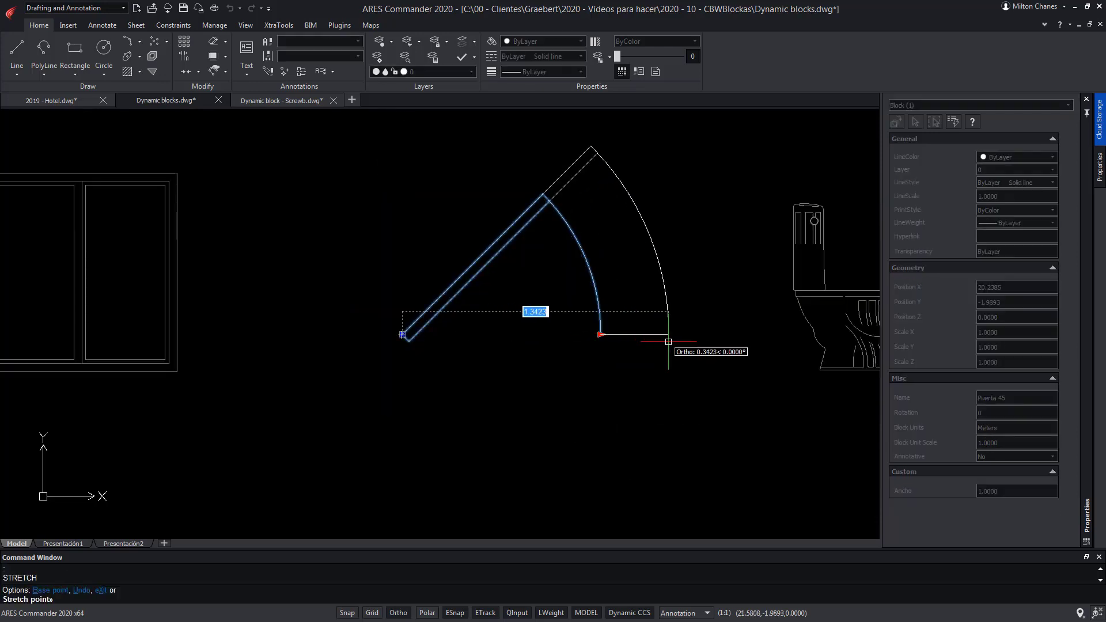
click(663, 333)
key(Escape)
Switch the toilet block's visibility to Sin cisterna and back to Con cisterna.
click(609, 350)
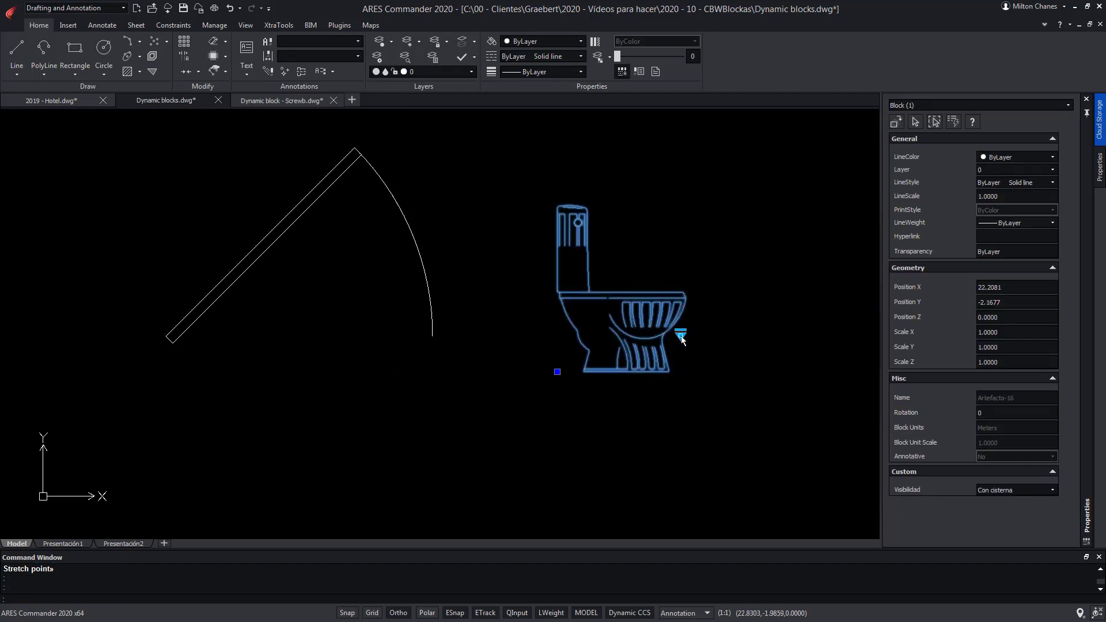
click(680, 334)
click(729, 357)
click(680, 334)
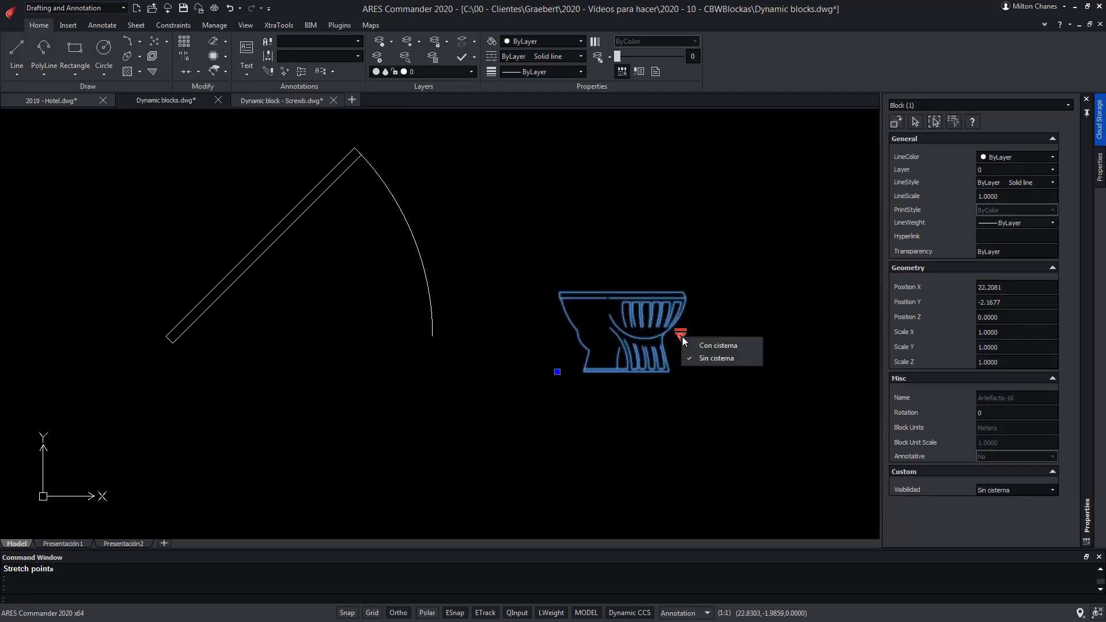
click(700, 344)
Apply the Dormitorio preset and then the Baño preset to the two-leaf sliding window block.
scroll(495, 452, down, 1)
middle_drag(339, 440, 786, 441)
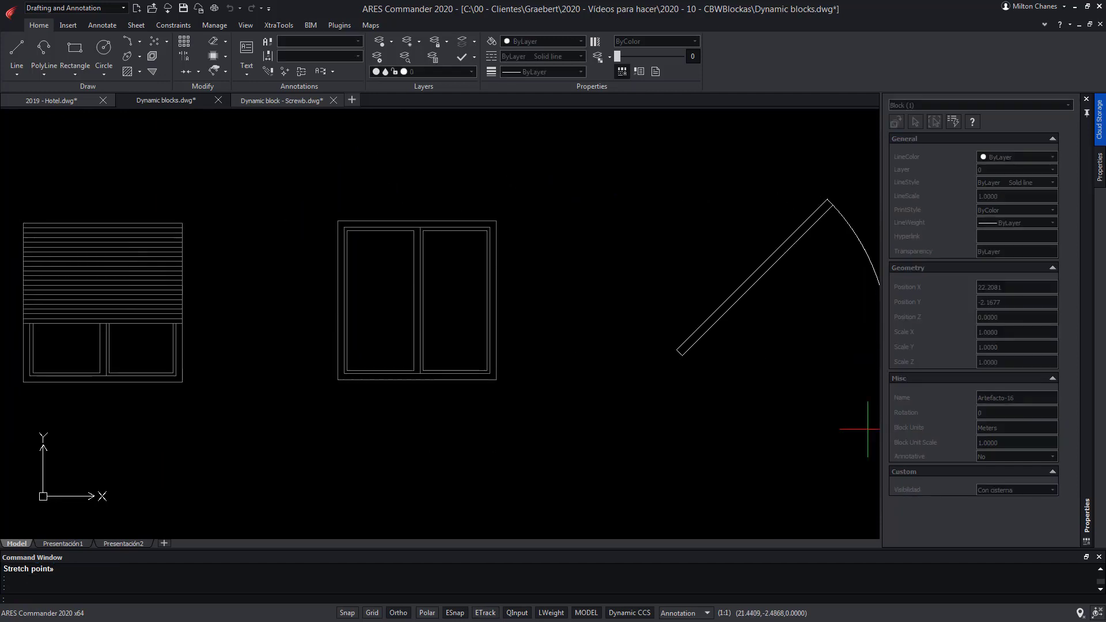
click(455, 381)
click(344, 391)
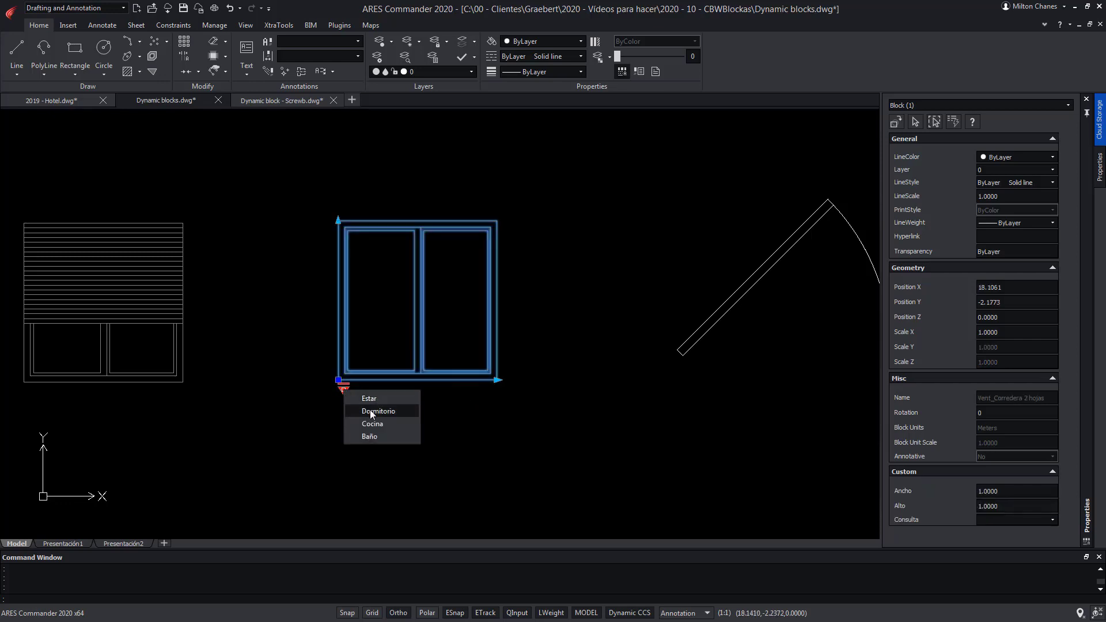
click(370, 413)
click(344, 392)
click(363, 437)
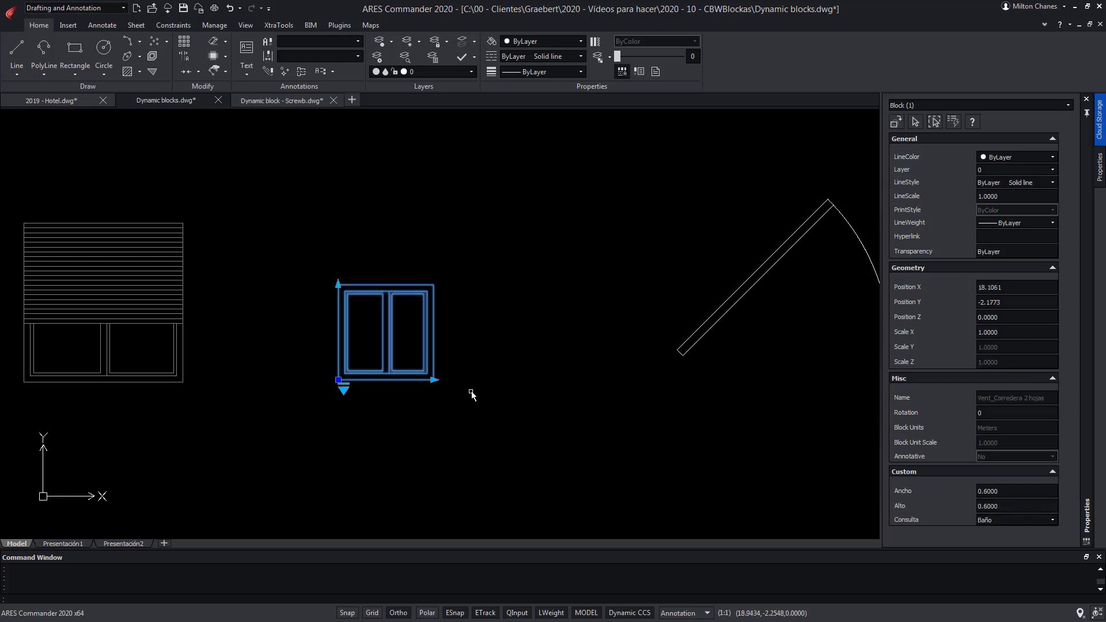
Stretch the two-leaf sliding window to a width of about 1.28, and stretch its height.
click(433, 380)
click(540, 382)
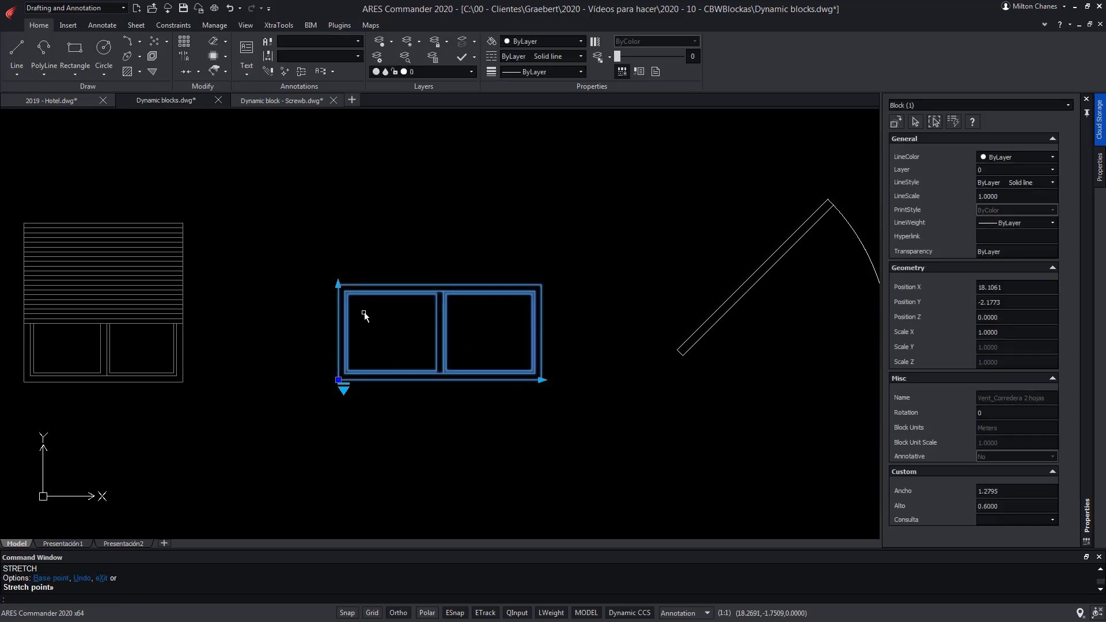
click(338, 284)
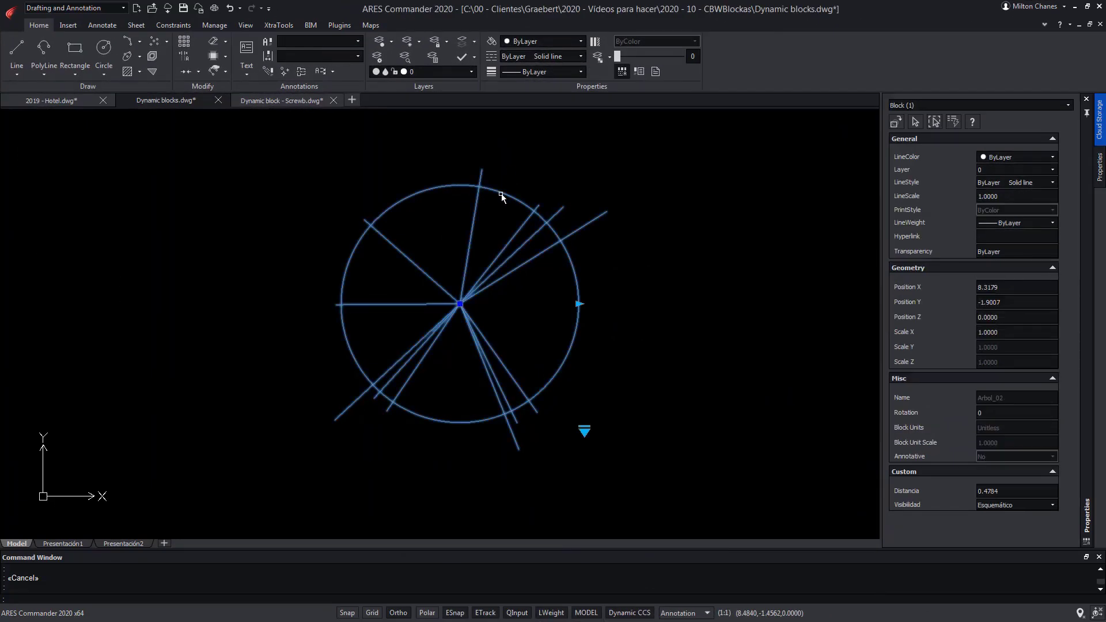
Open the Arbol_02 tree block for editing without converting it, and undo the edit.
right_click(501, 195)
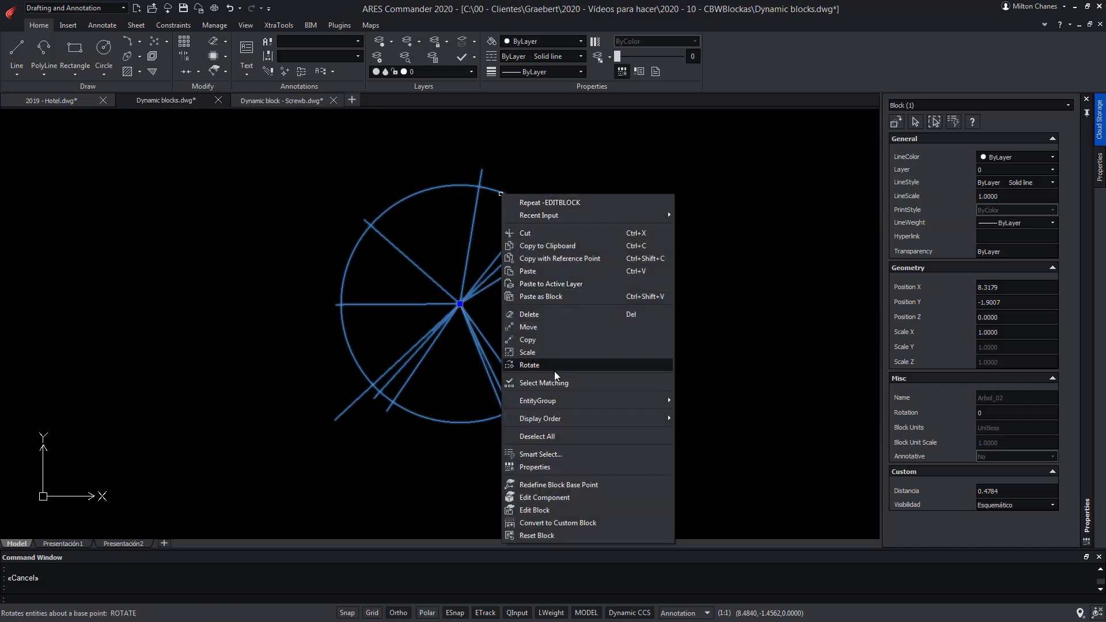
click(579, 512)
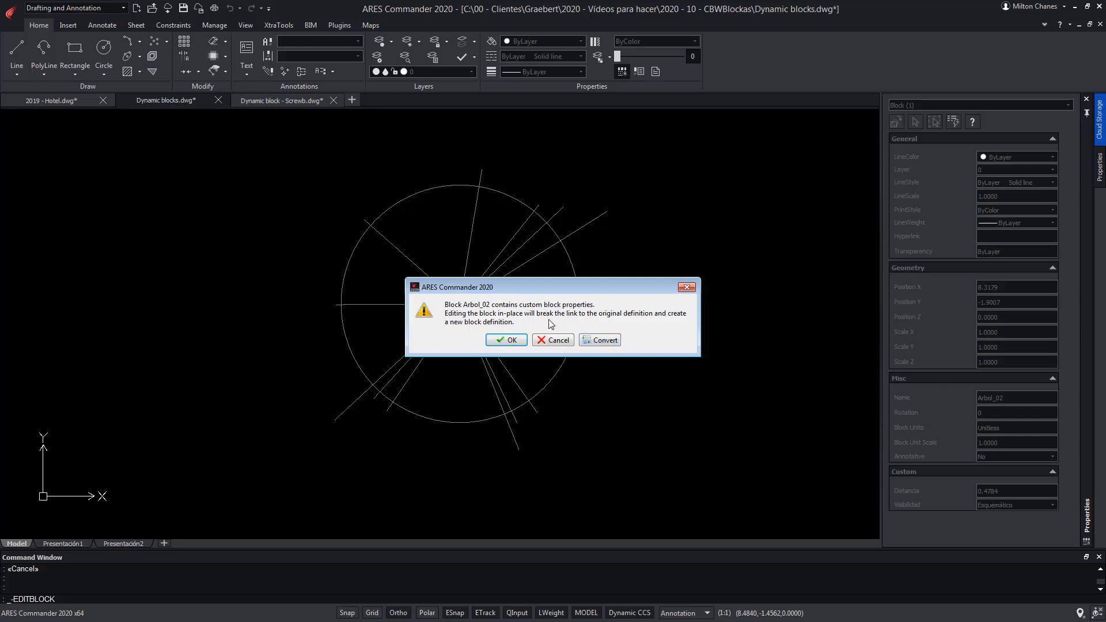
click(509, 340)
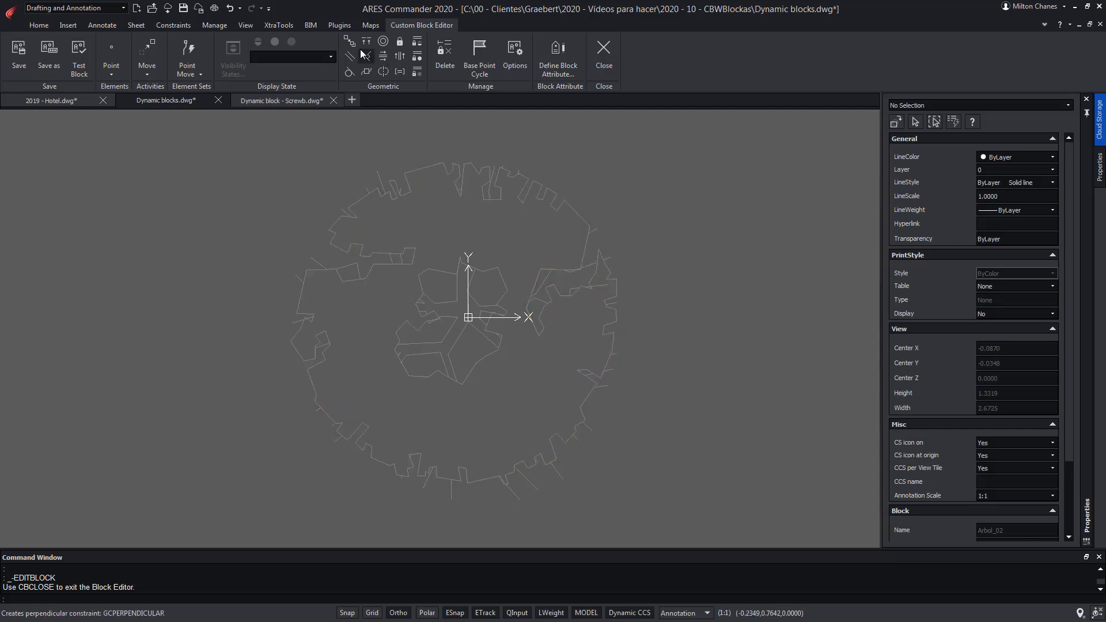
click(227, 10)
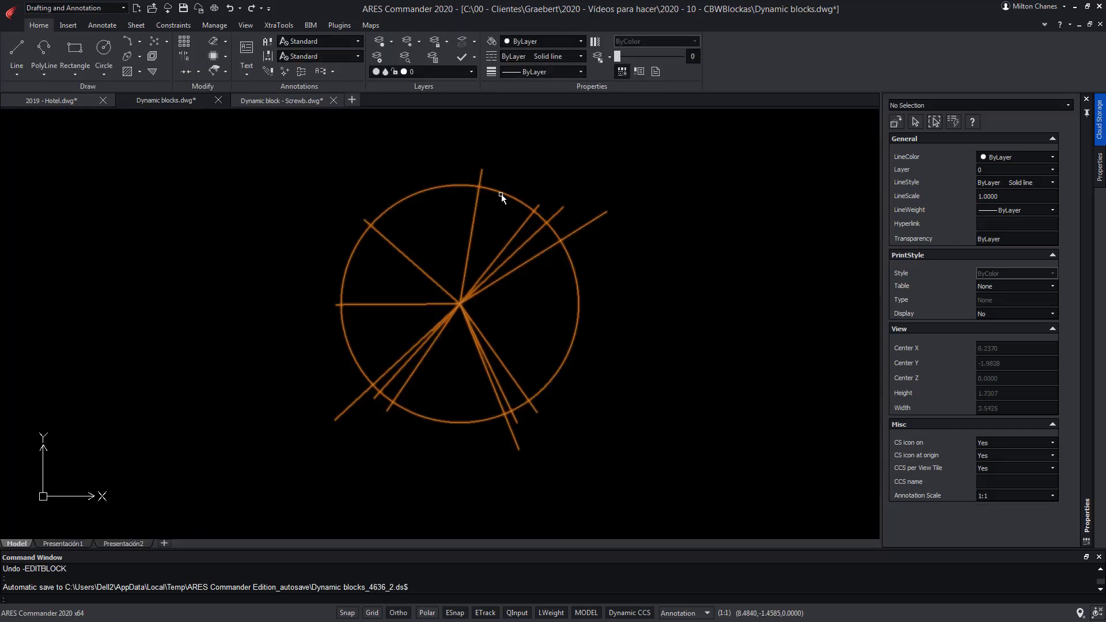
Open the Arbol_02 tree block for editing, converting it to a custom block.
click(502, 194)
right_click(501, 193)
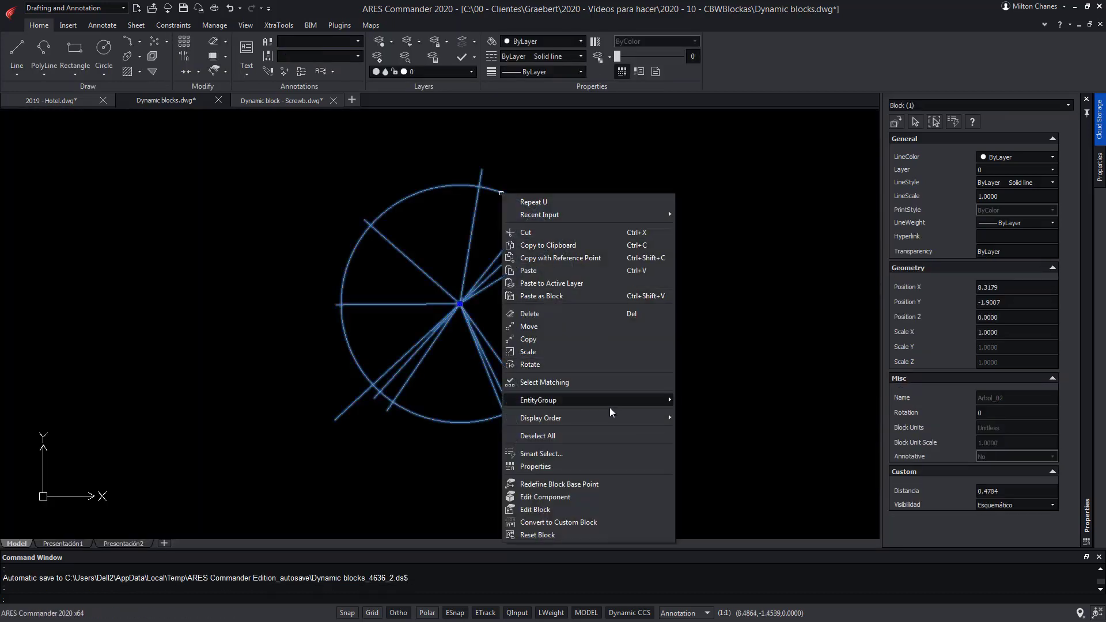
click(583, 509)
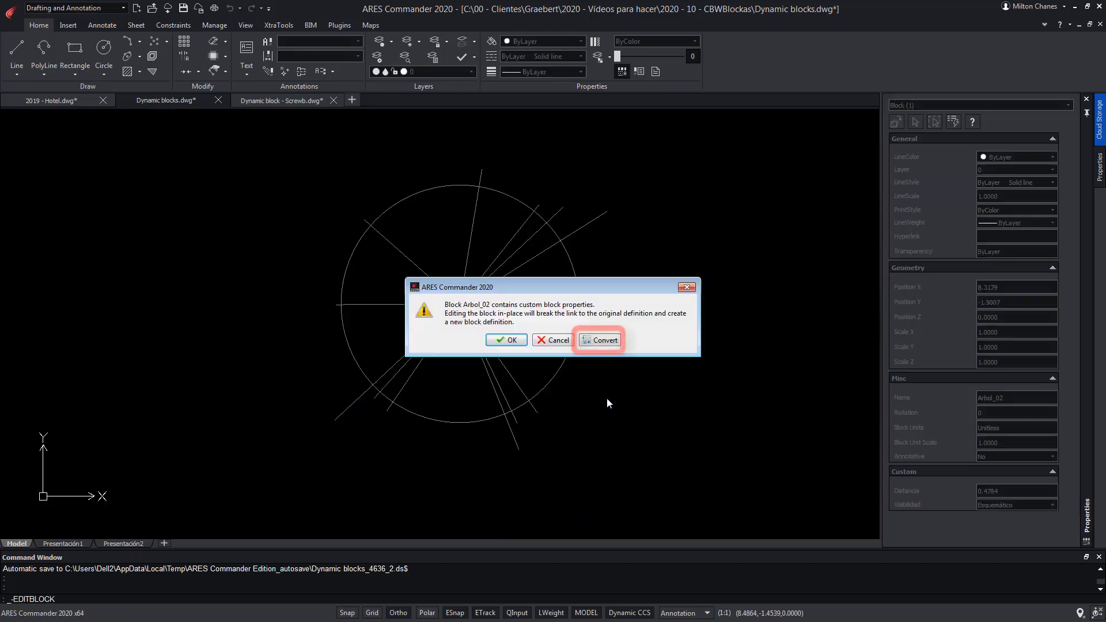
click(605, 340)
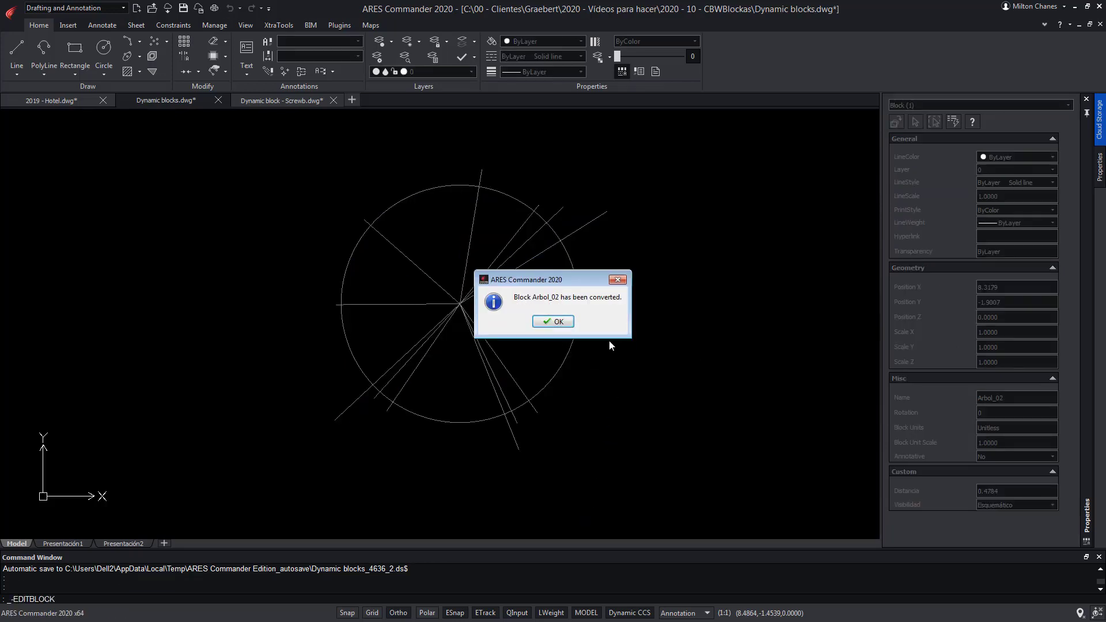
click(555, 323)
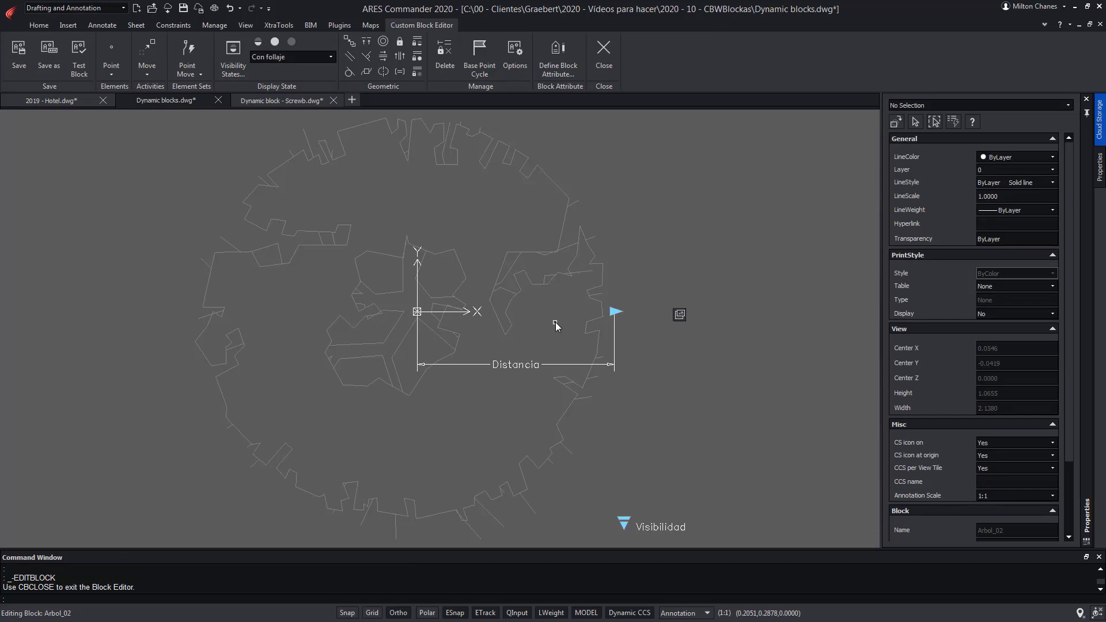
scroll(556, 325, down, 1)
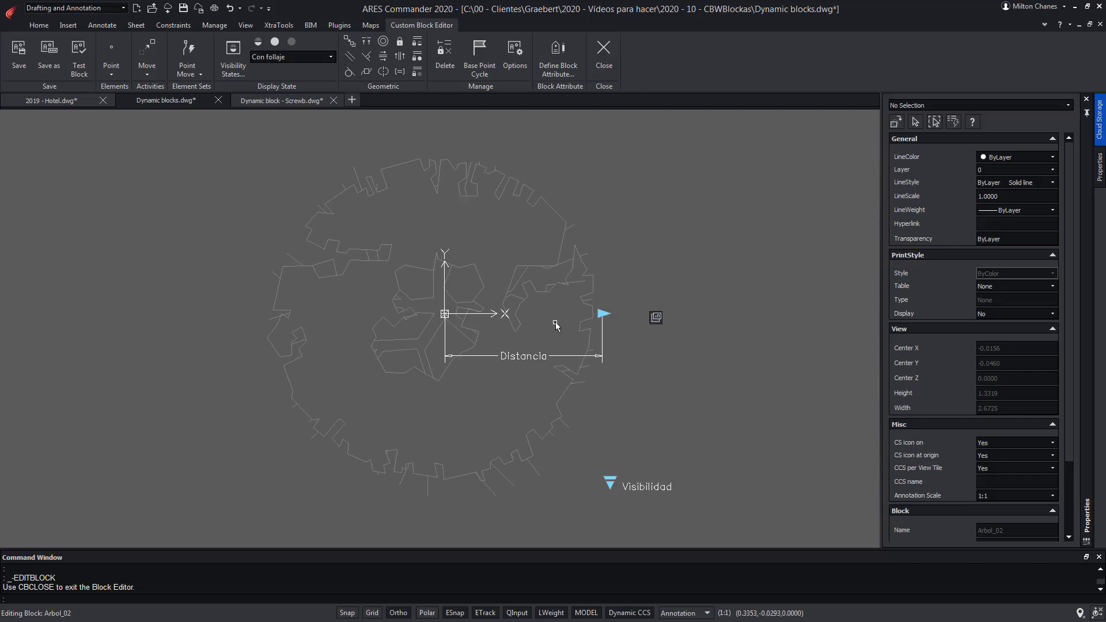
click(611, 486)
key(Escape)
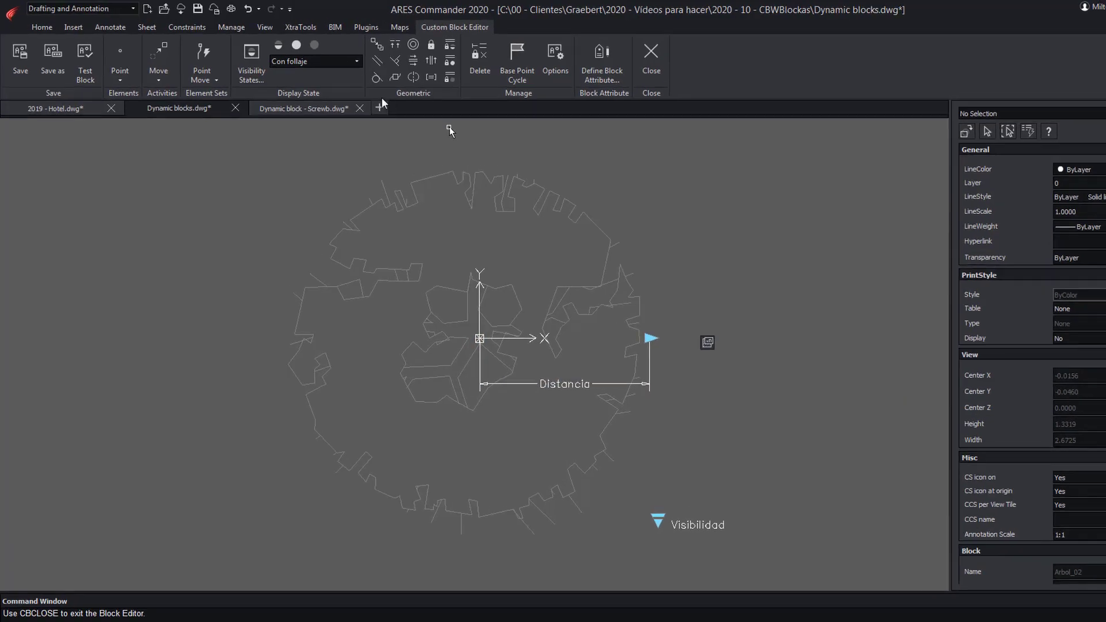
Rename the tree block's visibility state Con follaje to With Foliage.
click(336, 61)
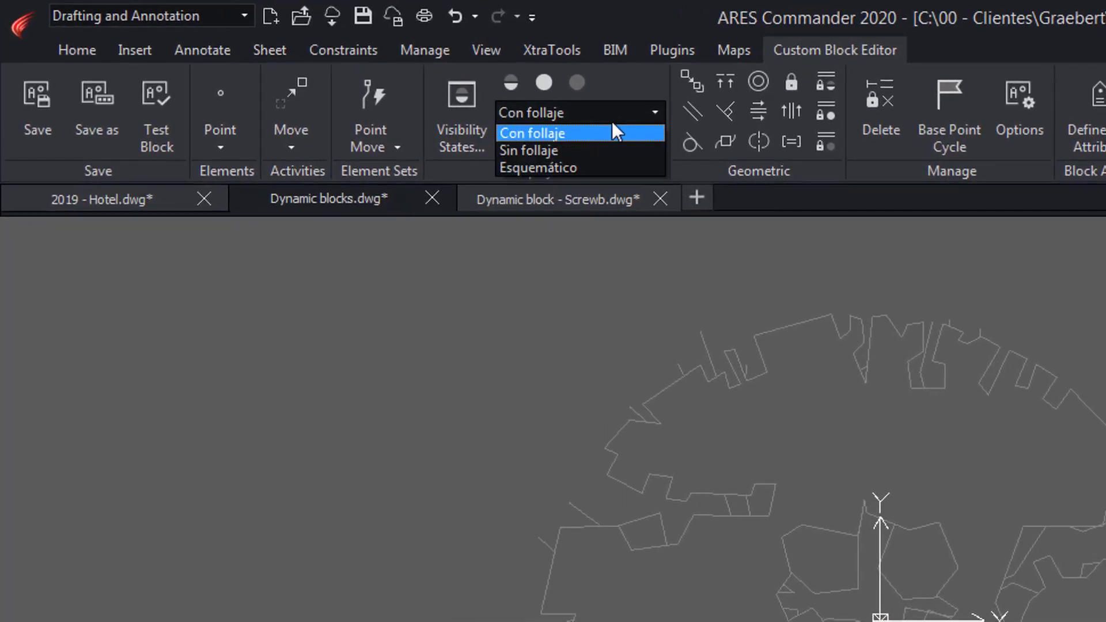
click(476, 117)
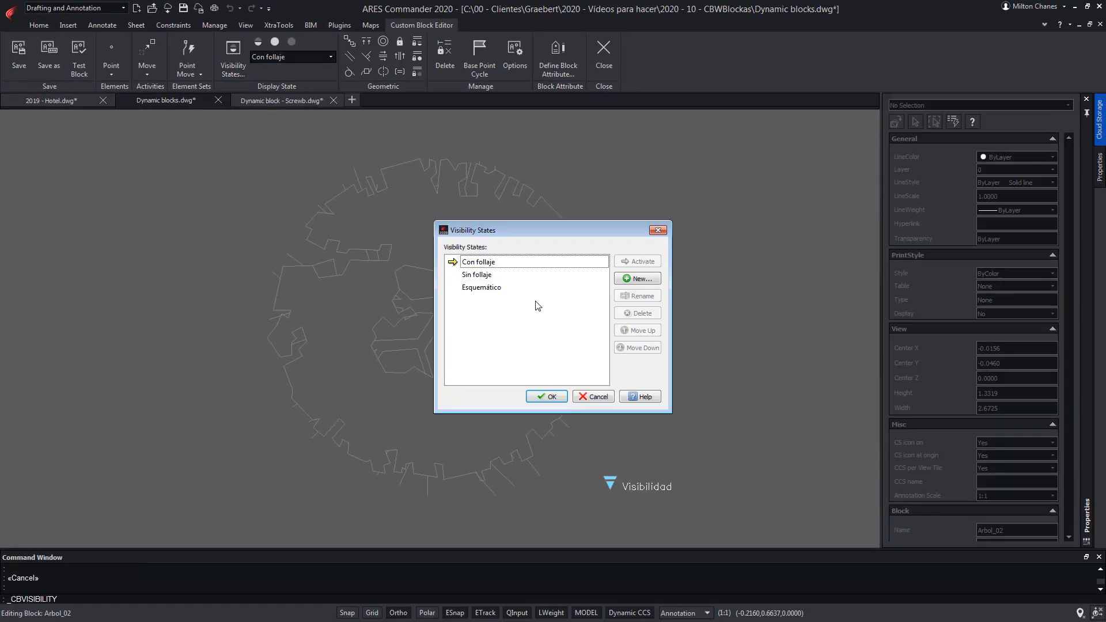
click(489, 266)
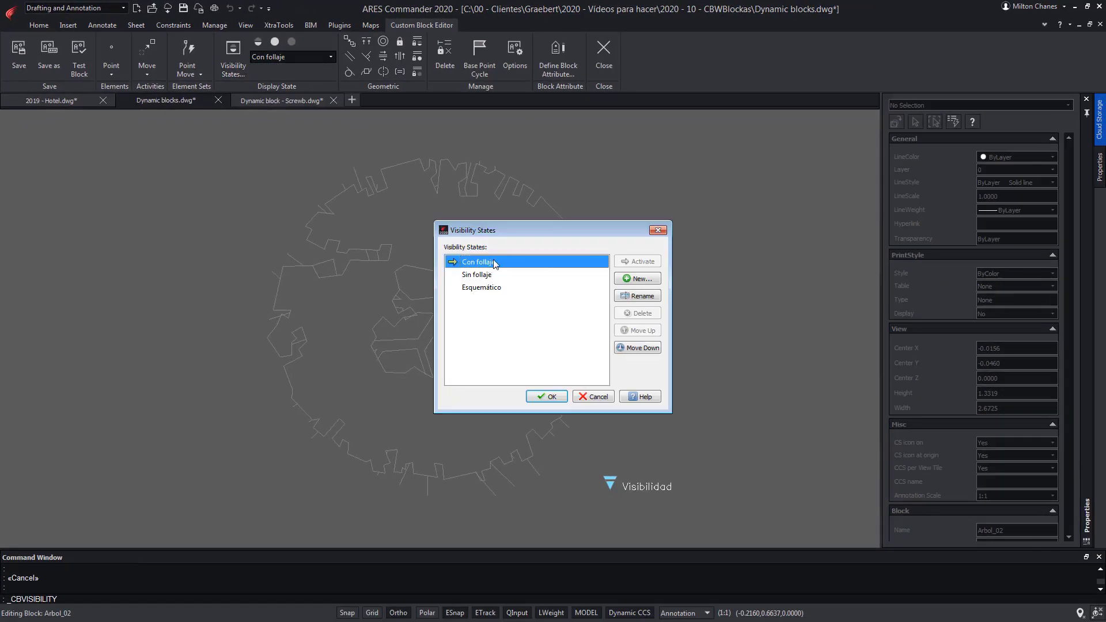
click(648, 298)
text(Wit)
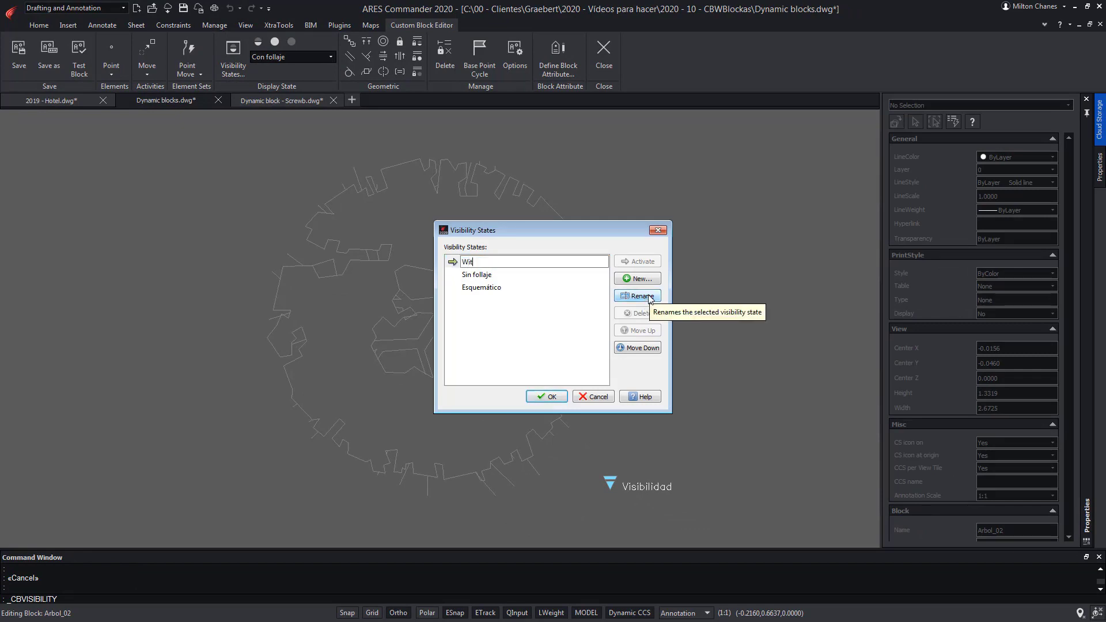
text(h Foliage)
key(Return)
Rename the visibility state Sin follaje to Without Foliage and Esquemático to Schematic, and accept the changes.
key(Down)
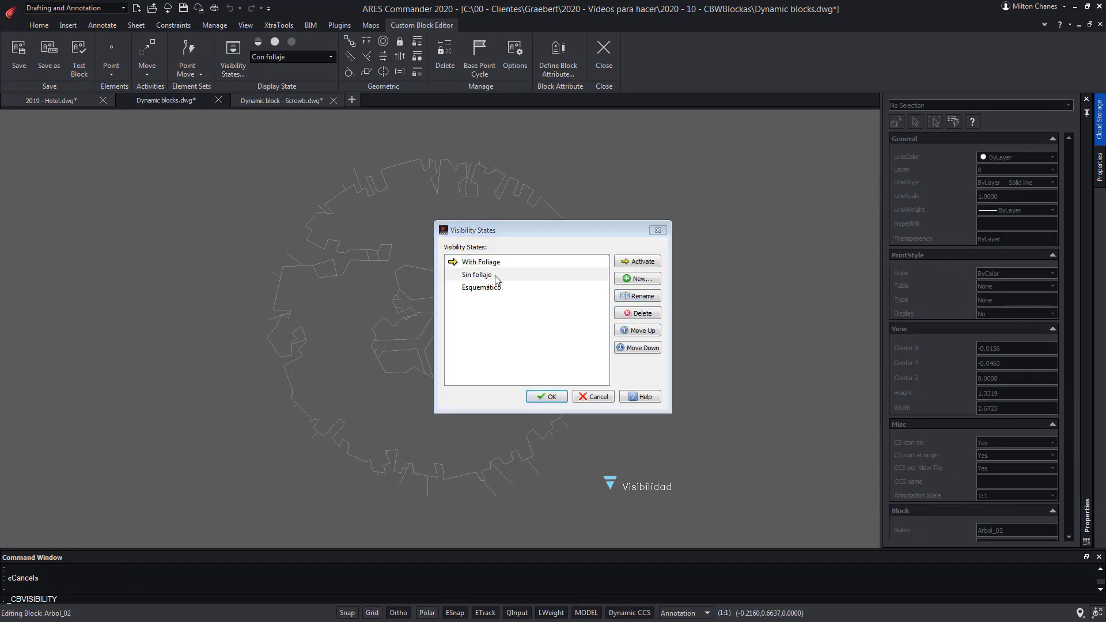
click(651, 297)
text(Without)
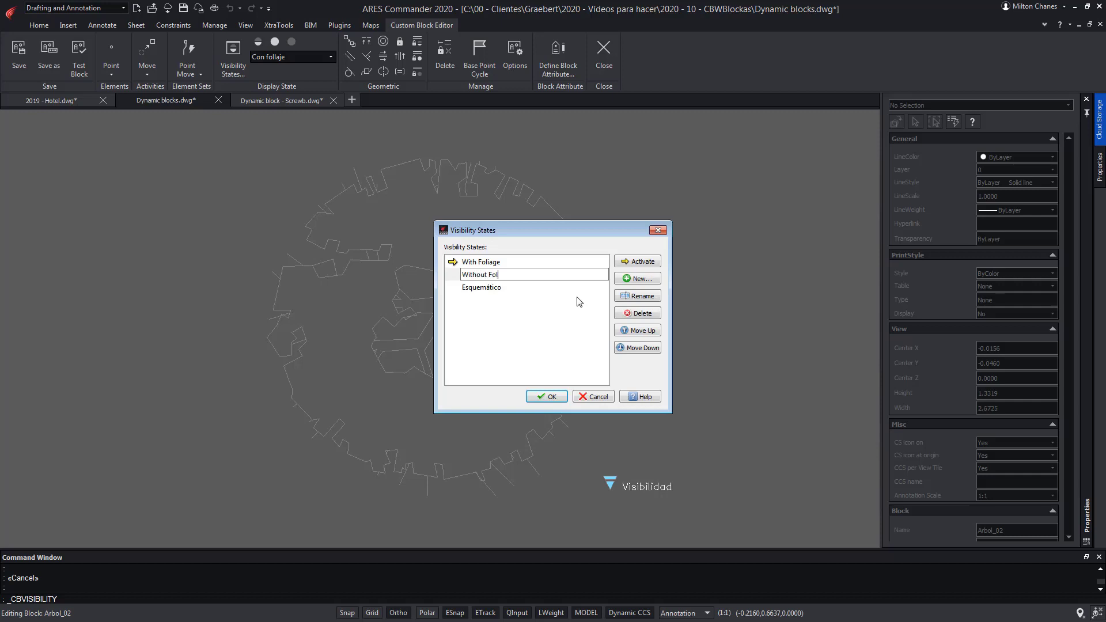
double_click(508, 287)
text(Schematic)
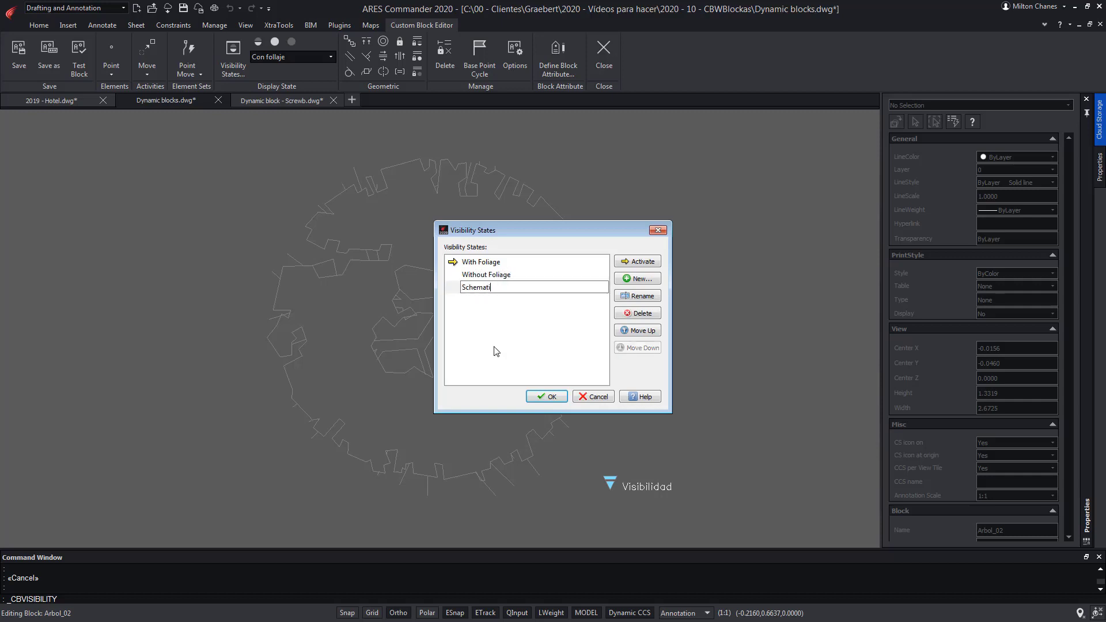
key(Return)
click(551, 398)
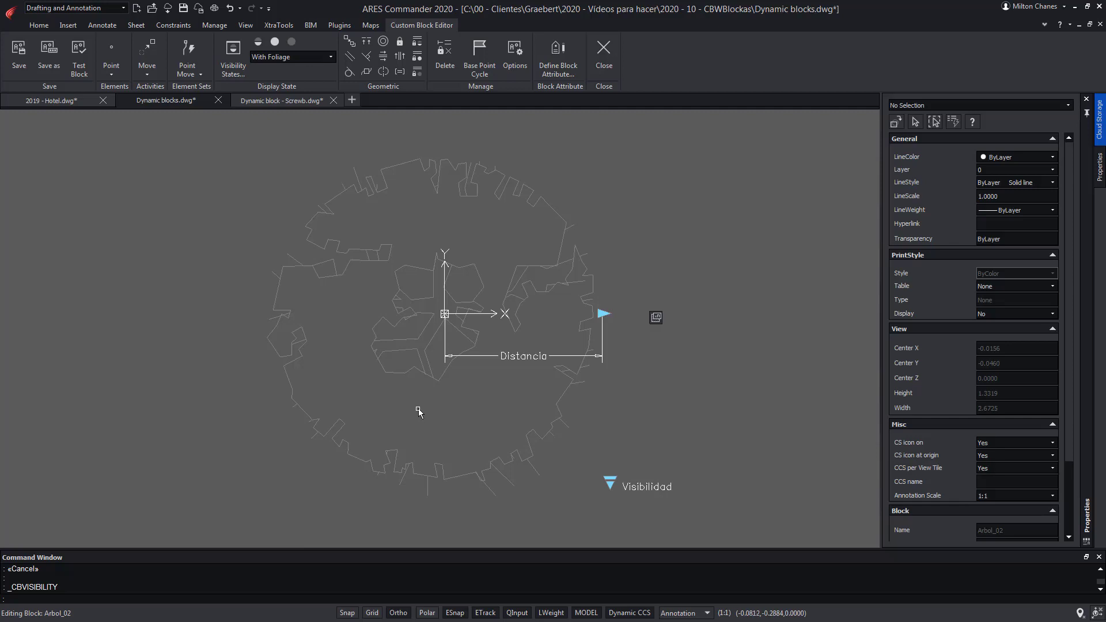
Test the edited tree block by switching it to Without Foliage, and close the test window.
click(86, 69)
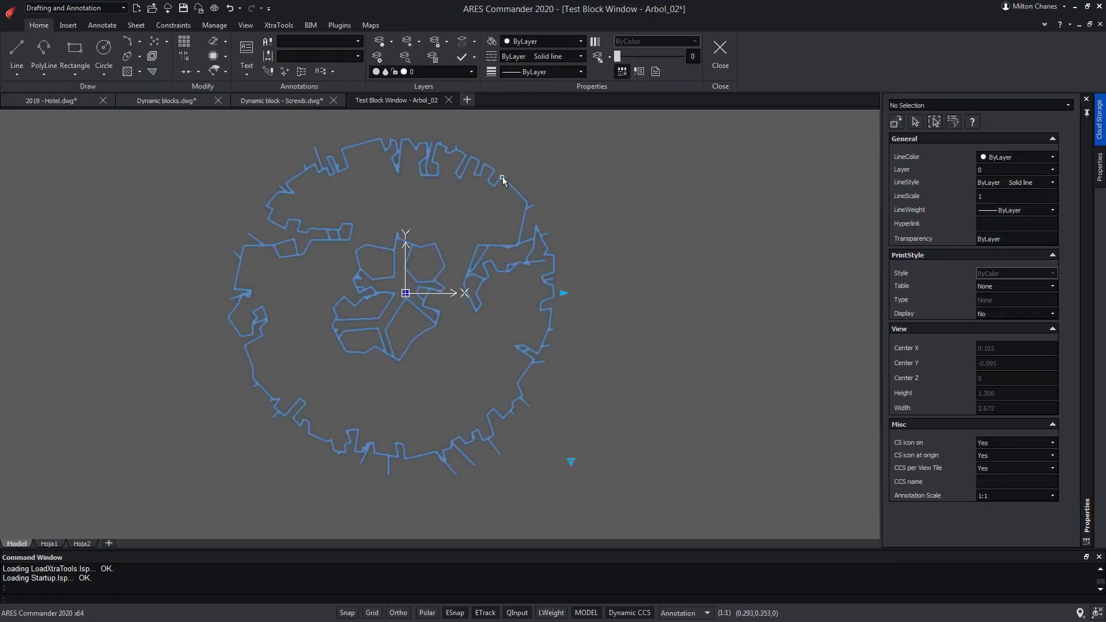
click(502, 181)
click(570, 462)
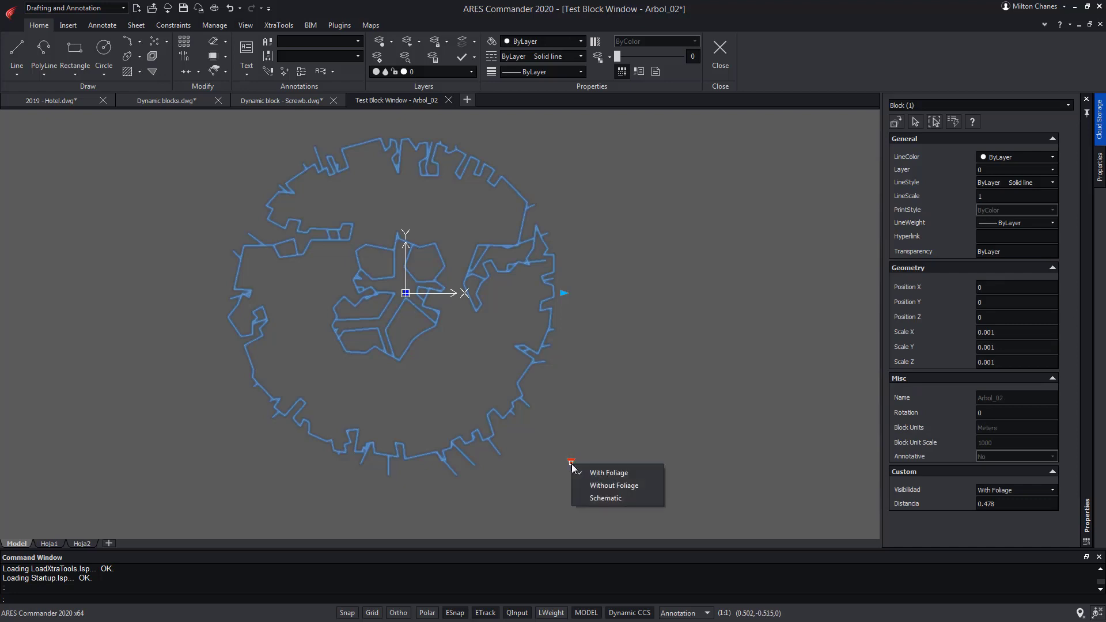
click(645, 486)
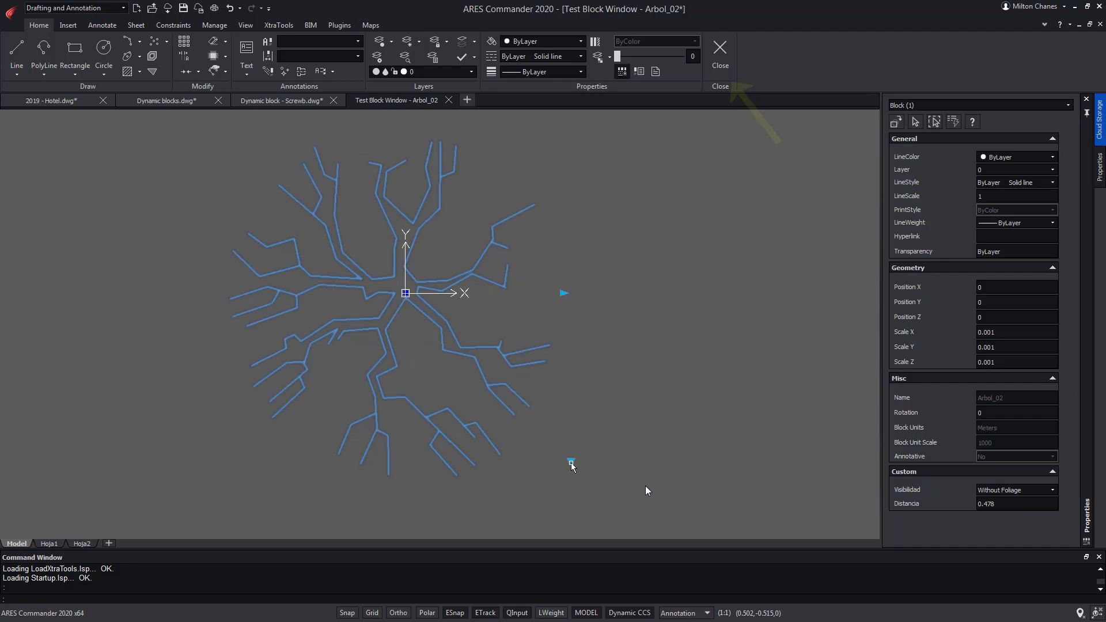
click(723, 59)
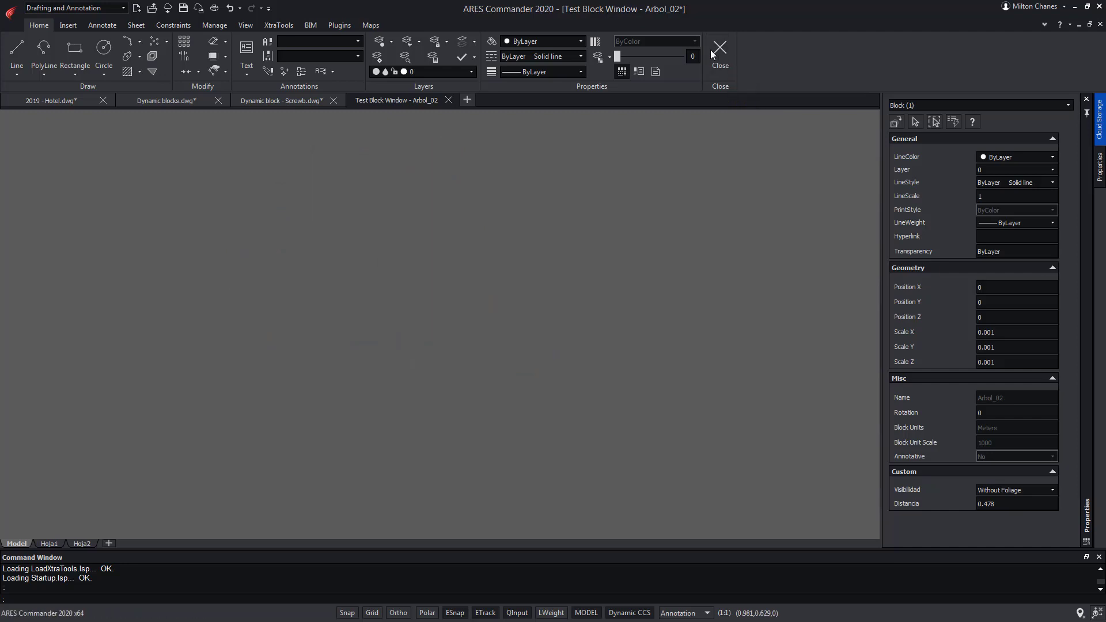
Exit the block editor saving the changes to Arbol_02, and set the tree's visibility to With Foliage.
click(604, 51)
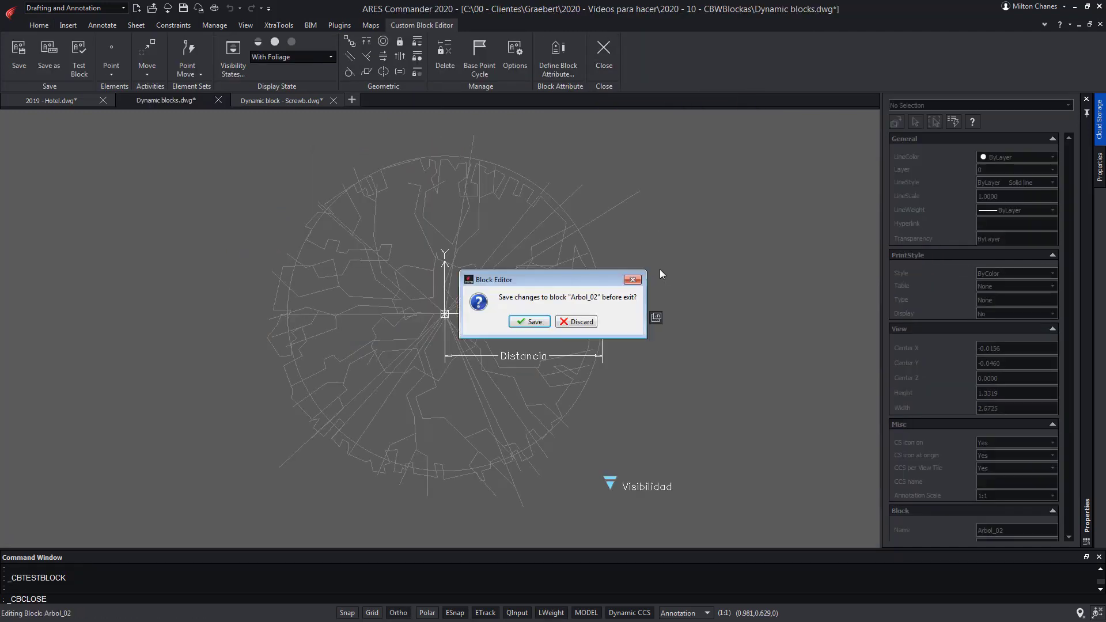
click(529, 322)
click(562, 365)
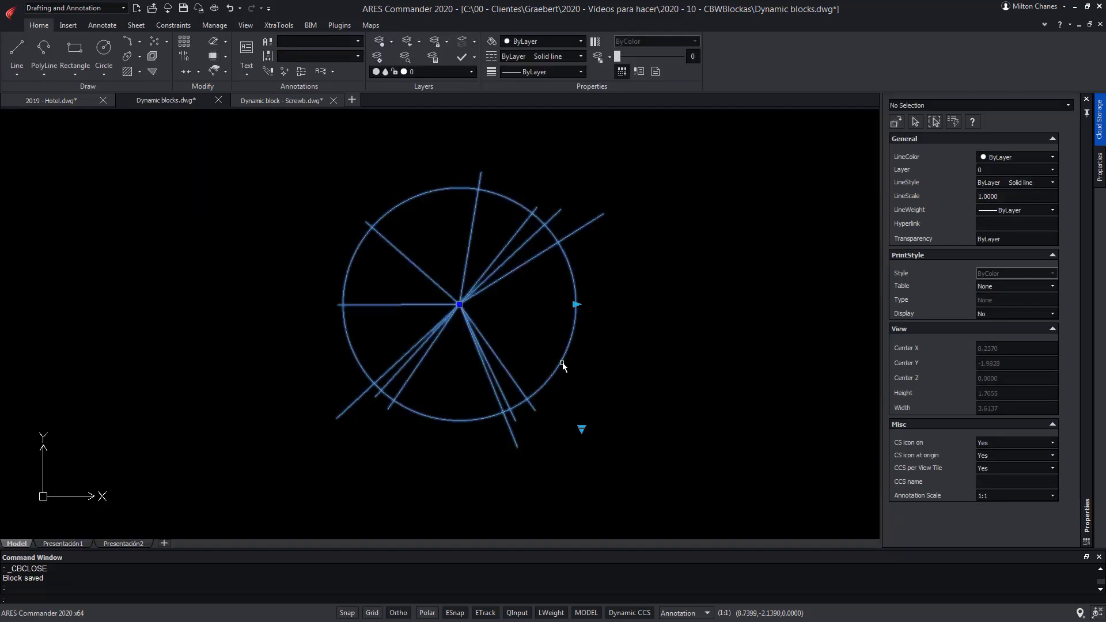
click(582, 430)
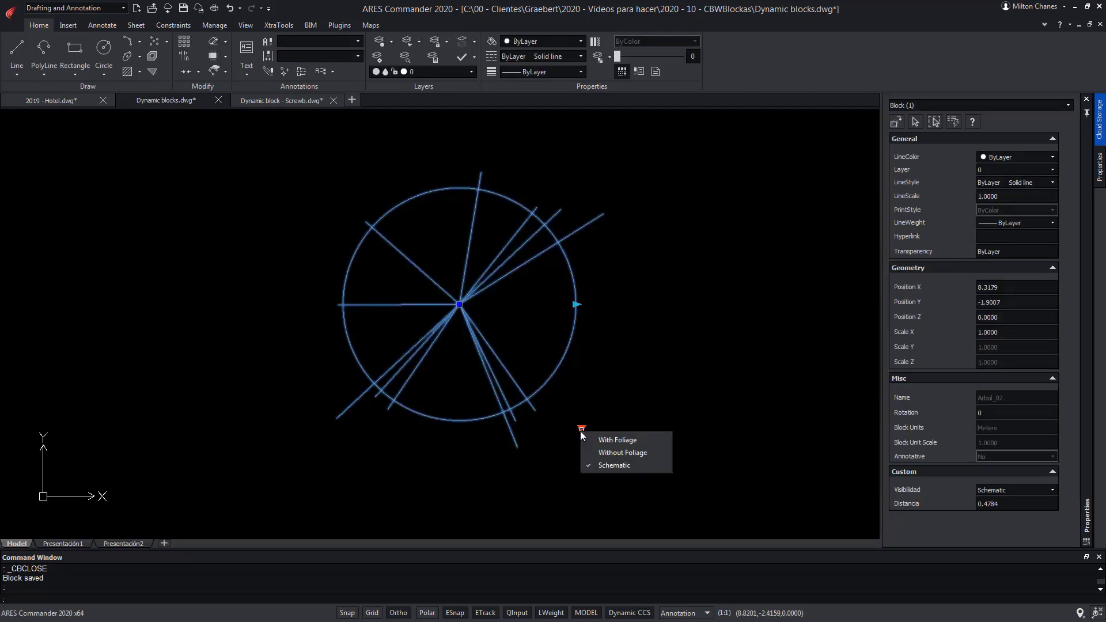
click(645, 442)
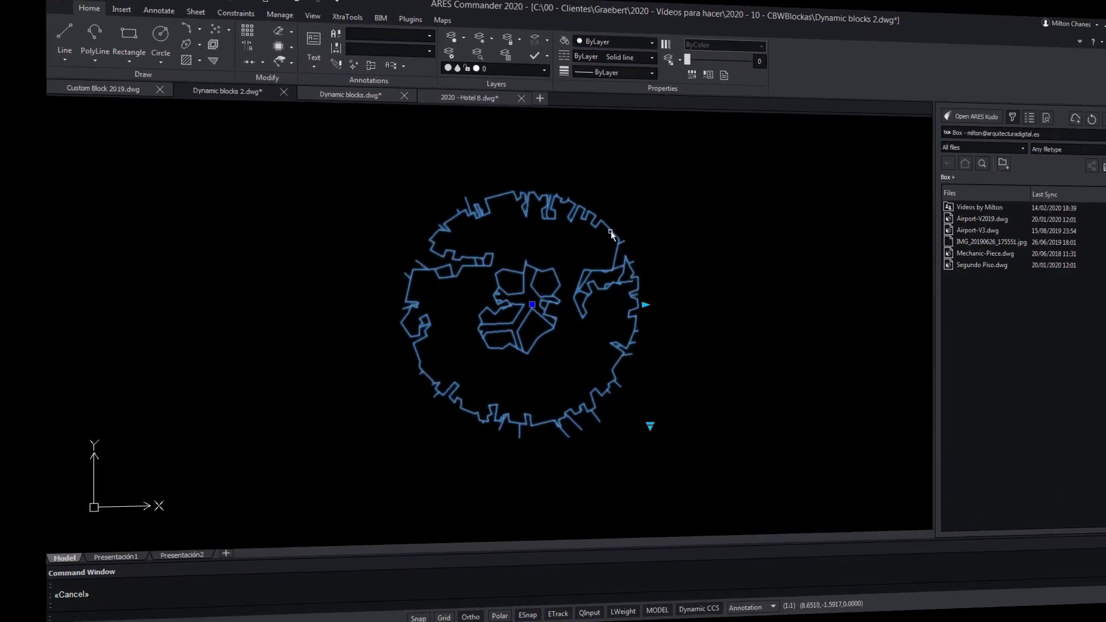
Copy the tree block into the 2020 - Hotel B.dwg drawing, undoing the previous paste there and placing it in the garden below the wall.
right_click(538, 230)
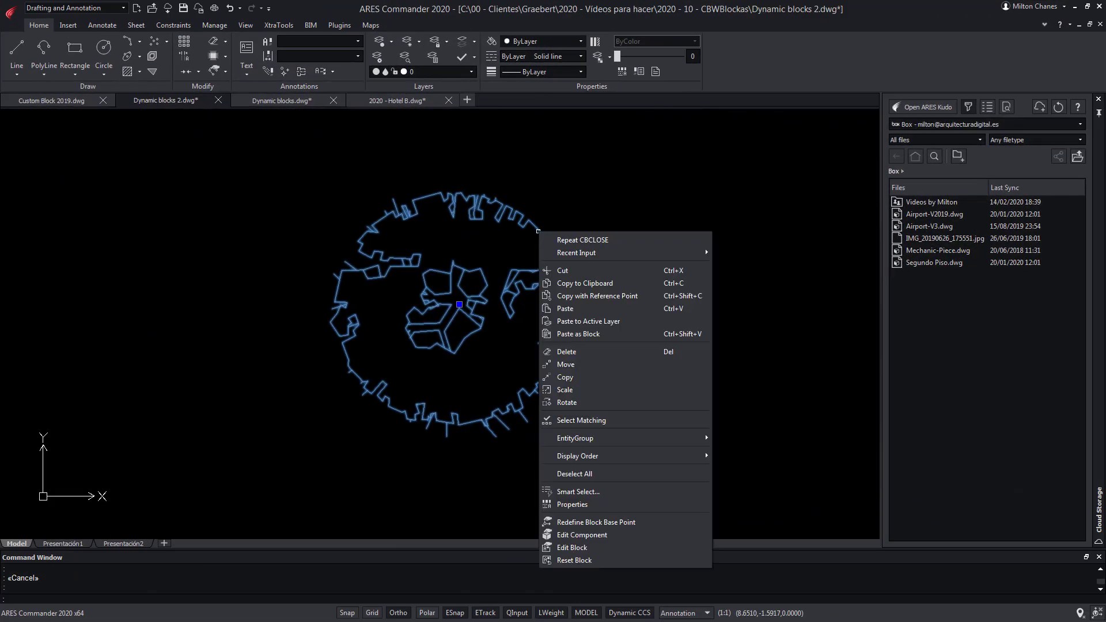
click(592, 282)
click(416, 99)
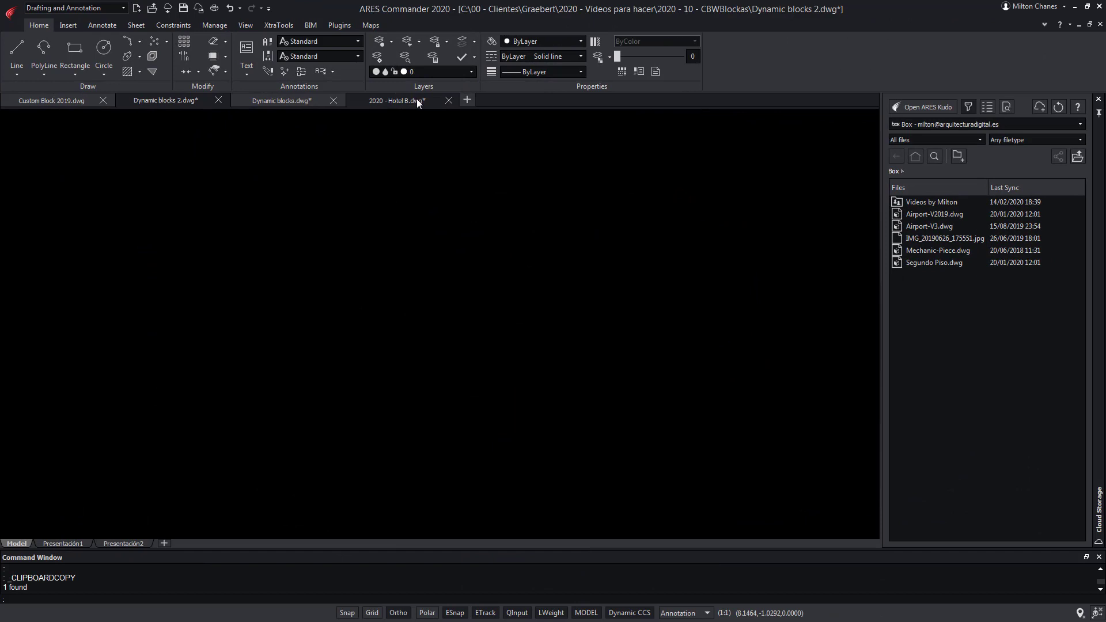
scroll(427, 397, up, 5)
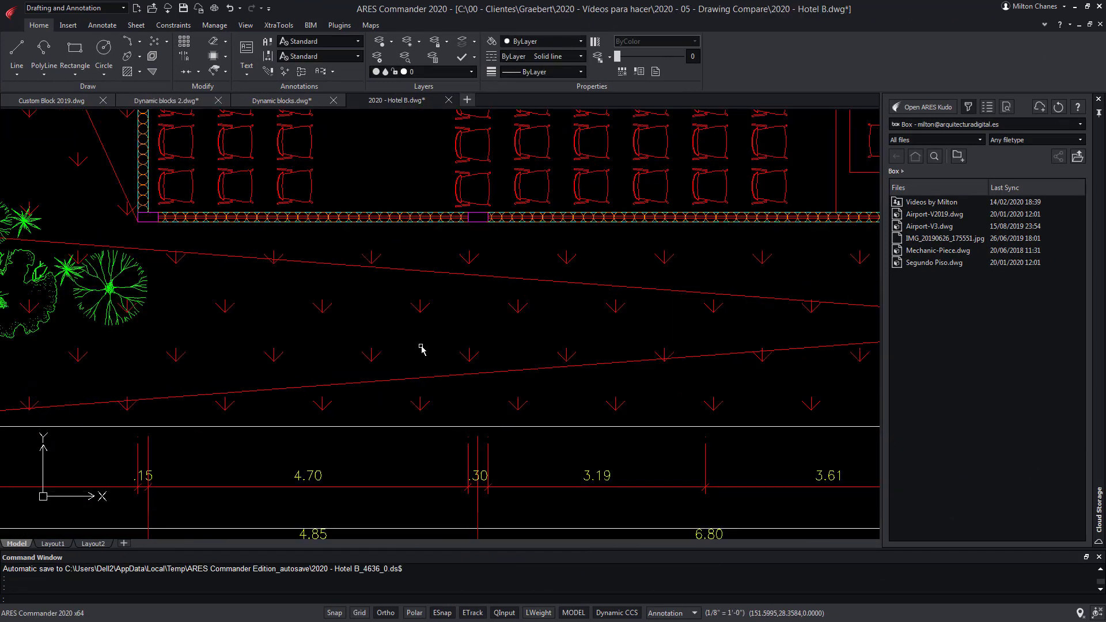
key(ctrl+z)
right_click(363, 278)
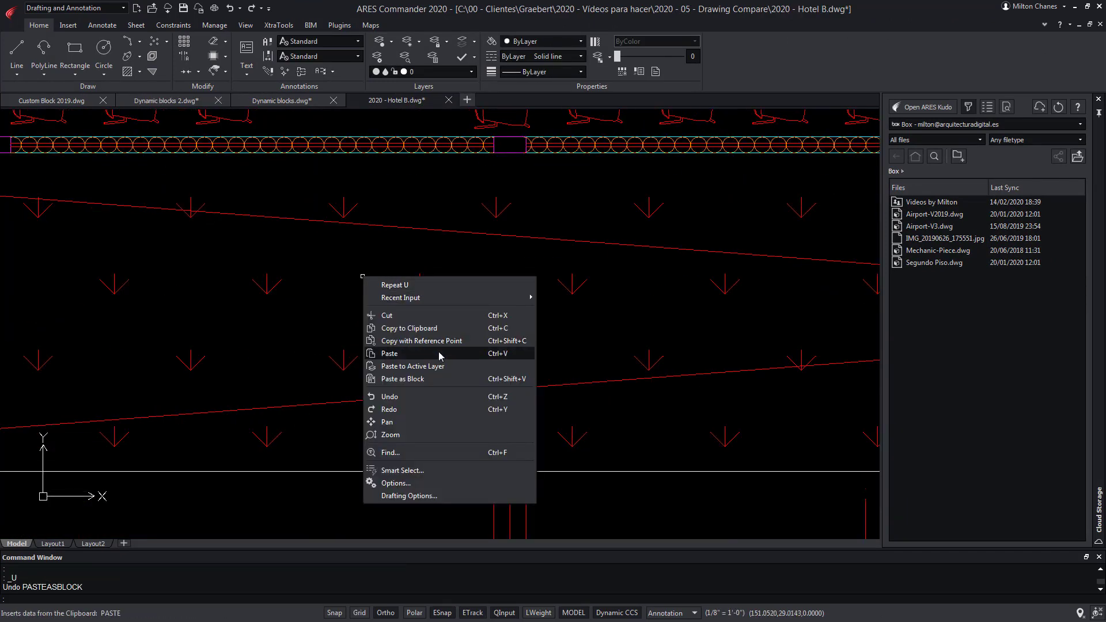
click(439, 354)
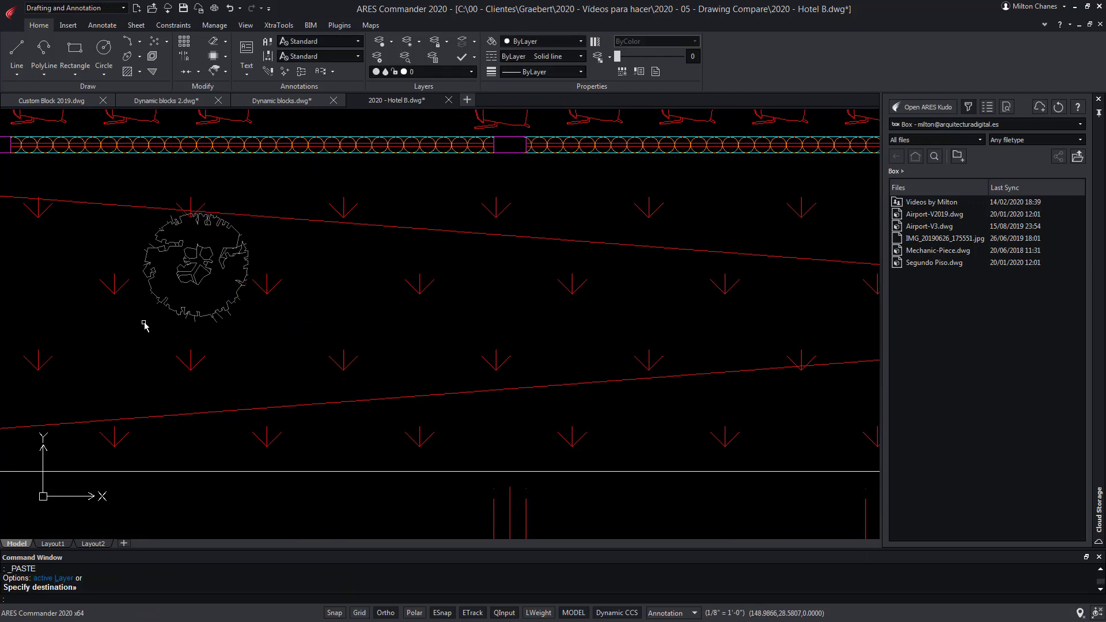
Switch the pasted tree to its visibility state without foliage and stretch it slightly larger.
click(213, 316)
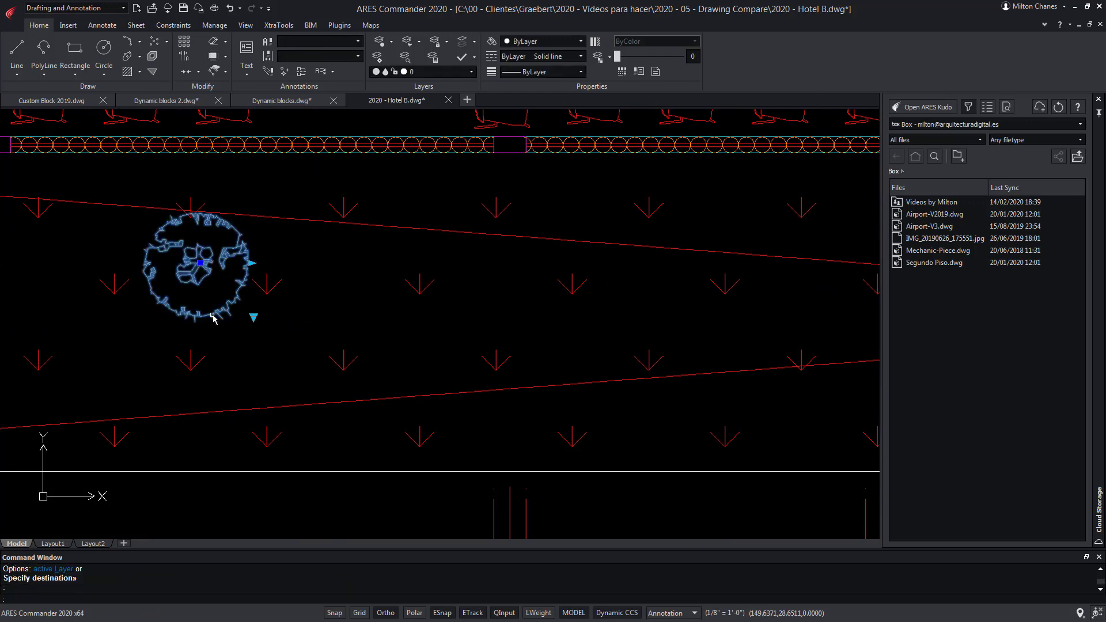
click(254, 319)
click(293, 337)
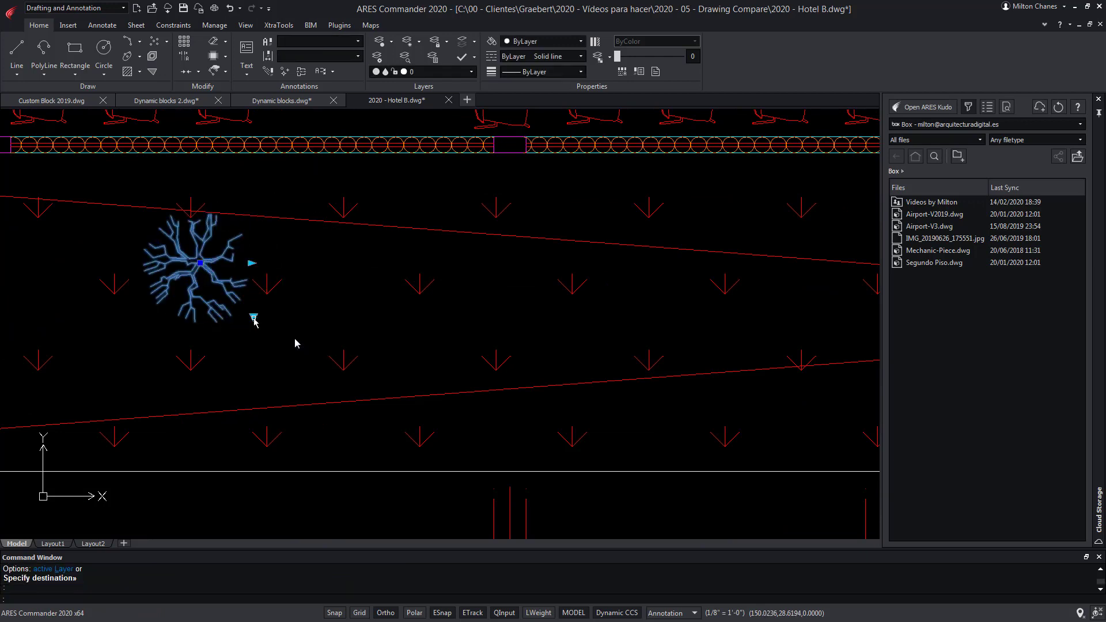
click(252, 264)
click(306, 280)
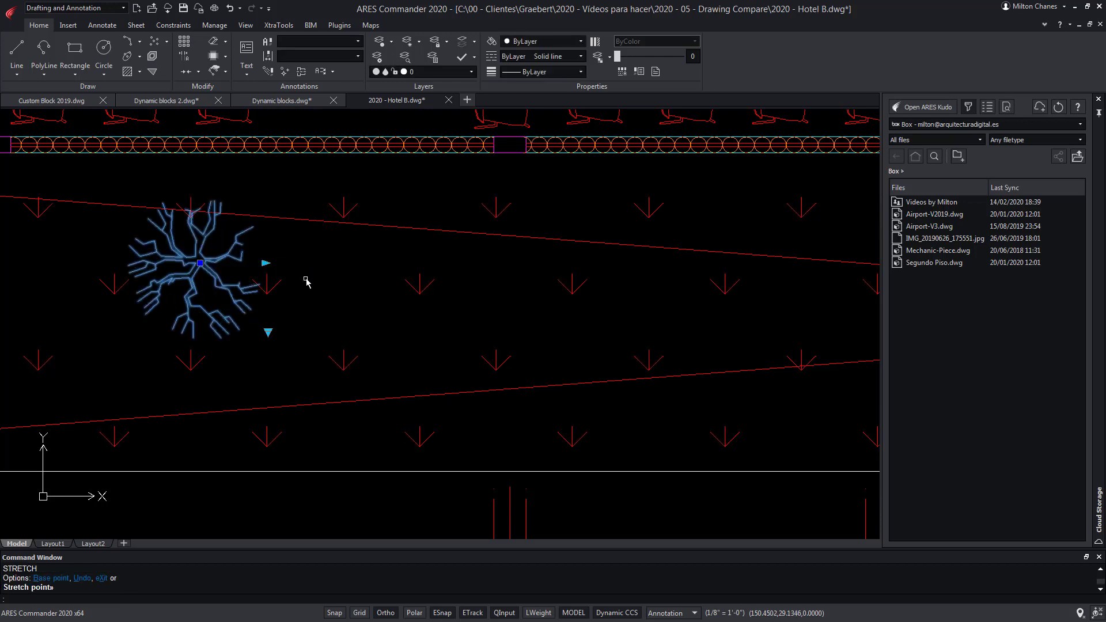
Copy the leafless tree from its centre to three more spots around the garden, with Ortho turned off.
text(c)
key(Return)
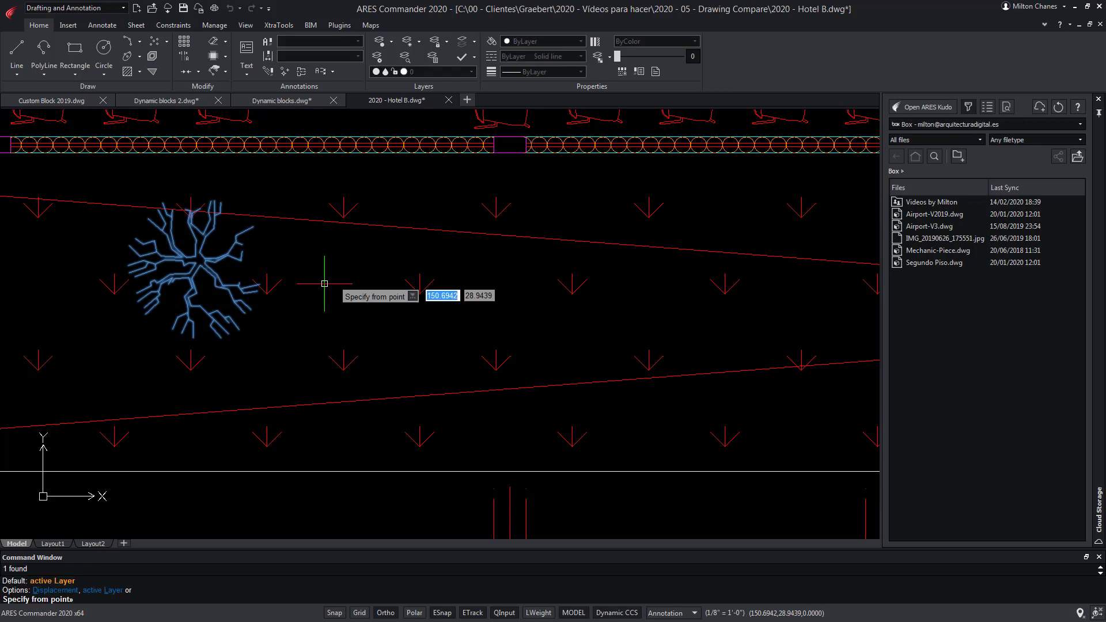
click(199, 270)
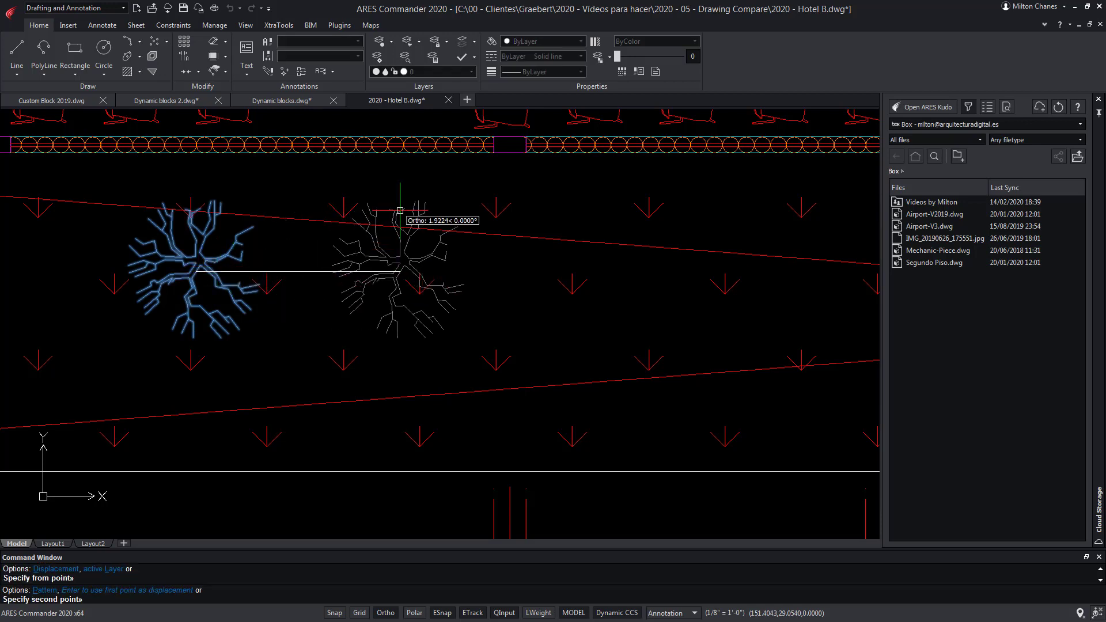
key(F8)
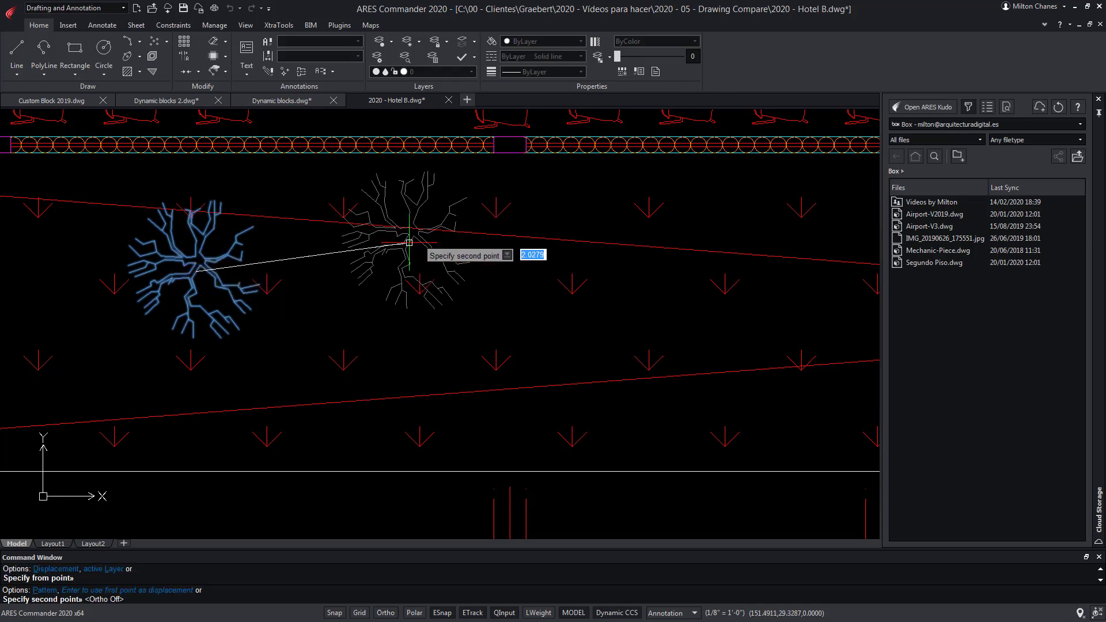
click(407, 240)
click(601, 328)
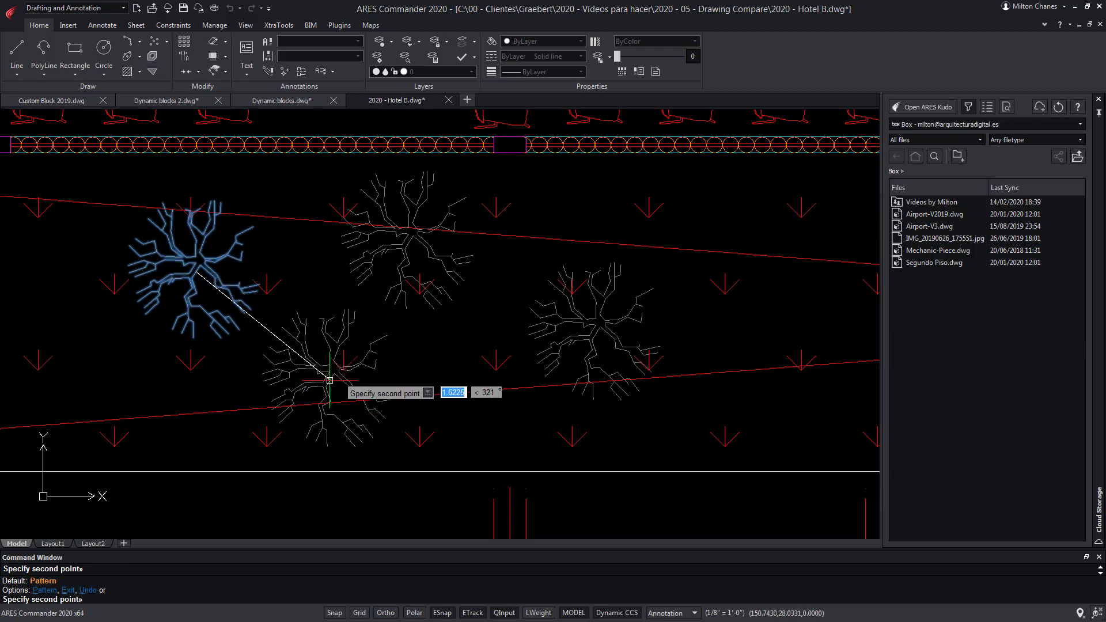
click(293, 379)
key(Return)
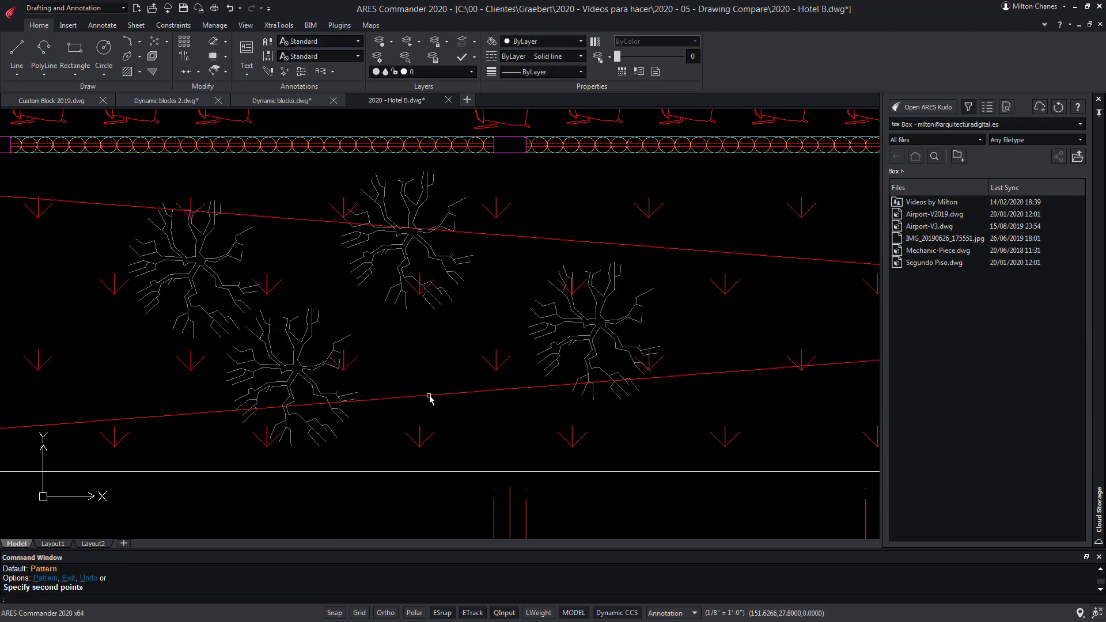
Stretch the upper tree copy to a smaller size and the rightmost copy in the garden to a larger one.
click(407, 259)
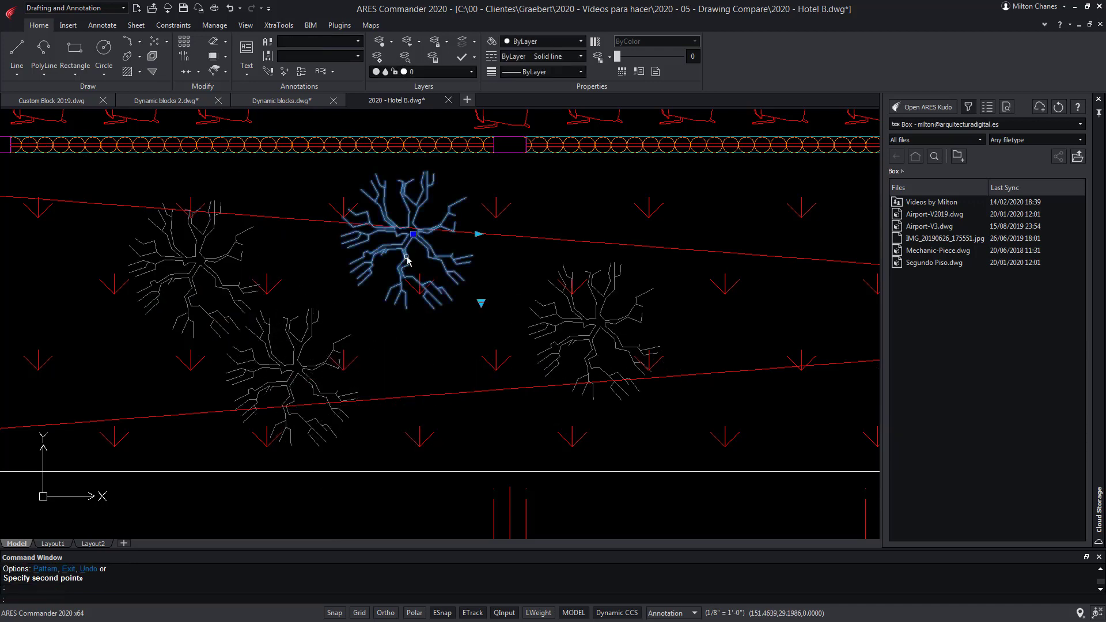
click(462, 234)
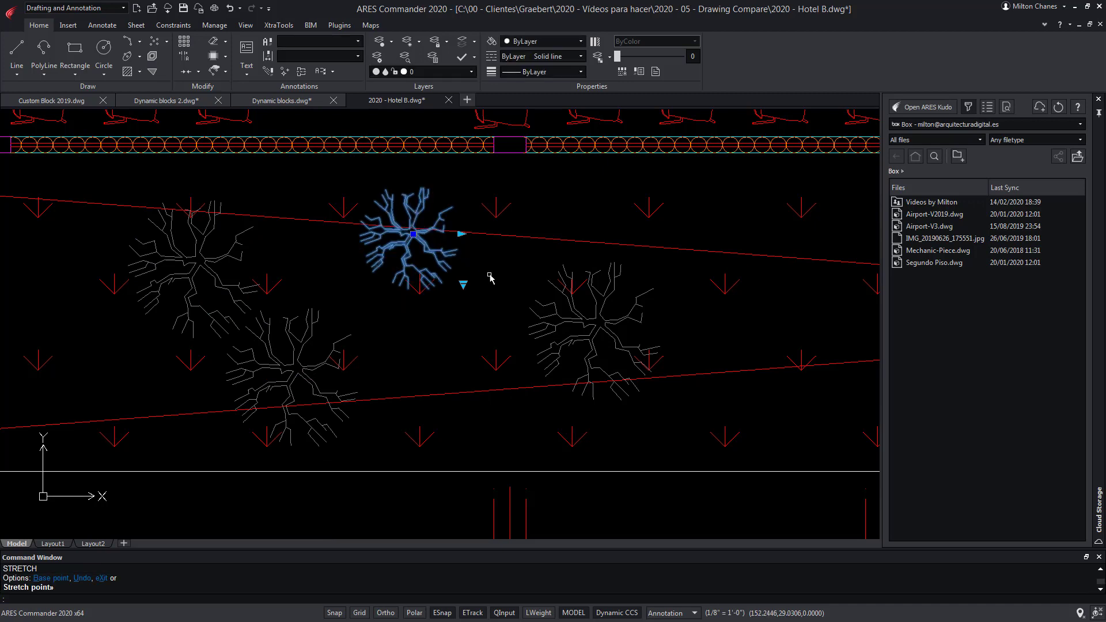
key(Escape)
click(575, 315)
click(665, 326)
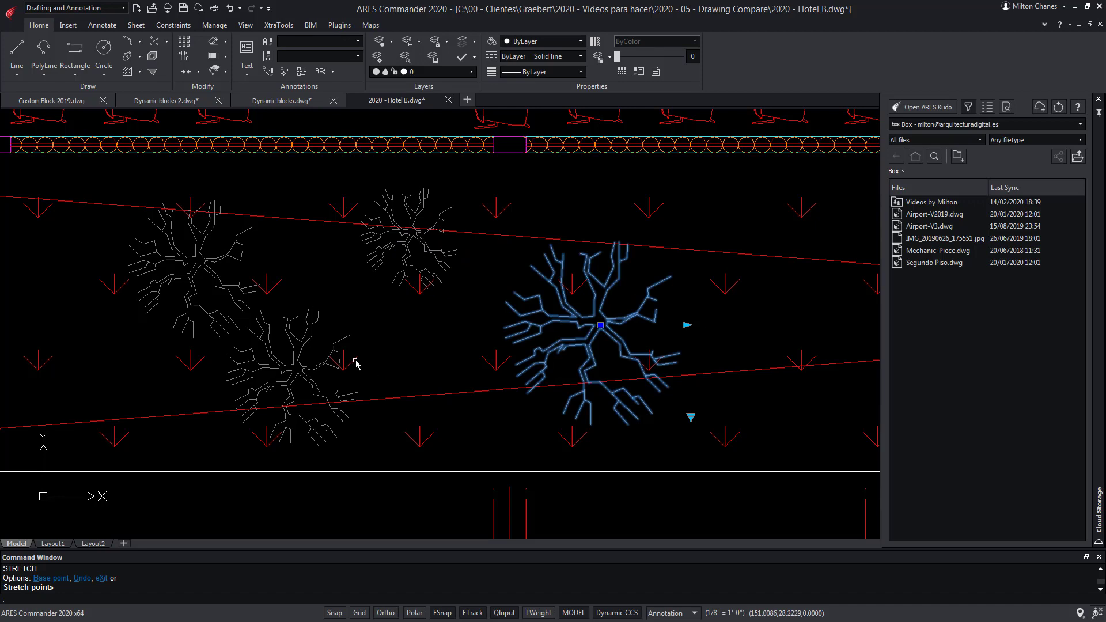
Undo the accidental geometry drop, and move the lowest tree copy slightly to the right and down by its centre.
key(ctrl+z)
click(298, 371)
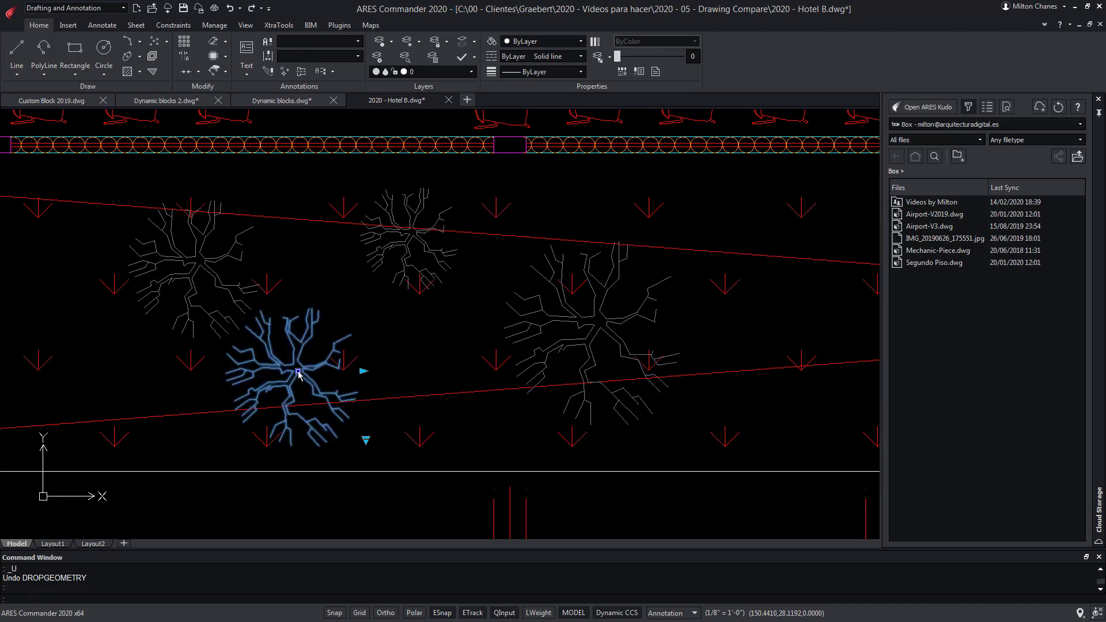
click(299, 372)
click(349, 385)
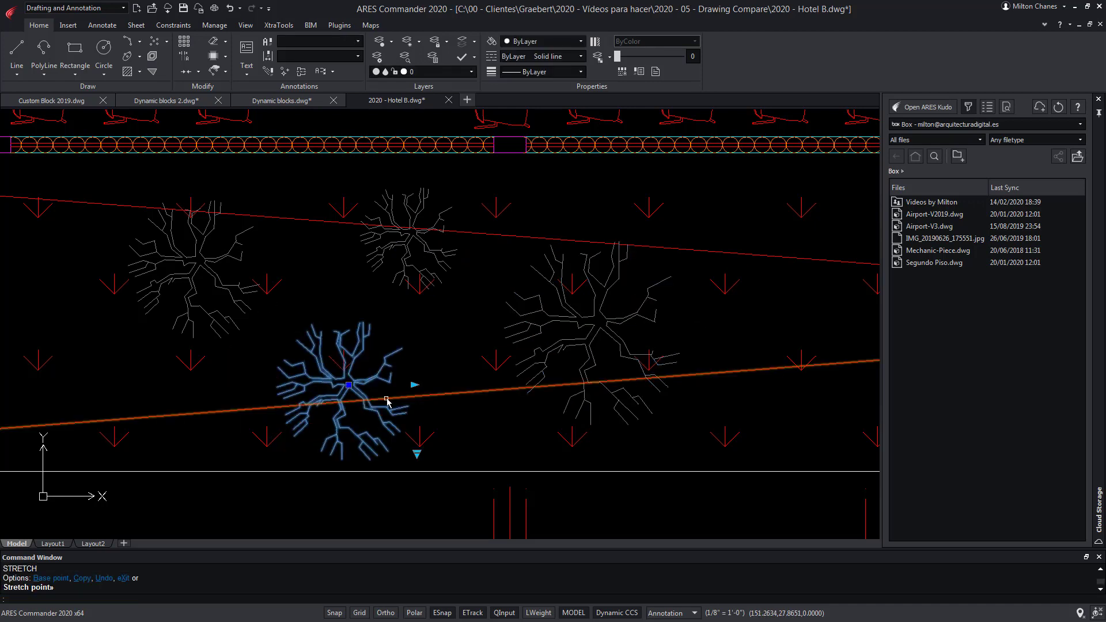
Set the lowest tree's visibility to Schematic, and switch the small upper tree and the large rightmost tree to With Foliage.
click(417, 453)
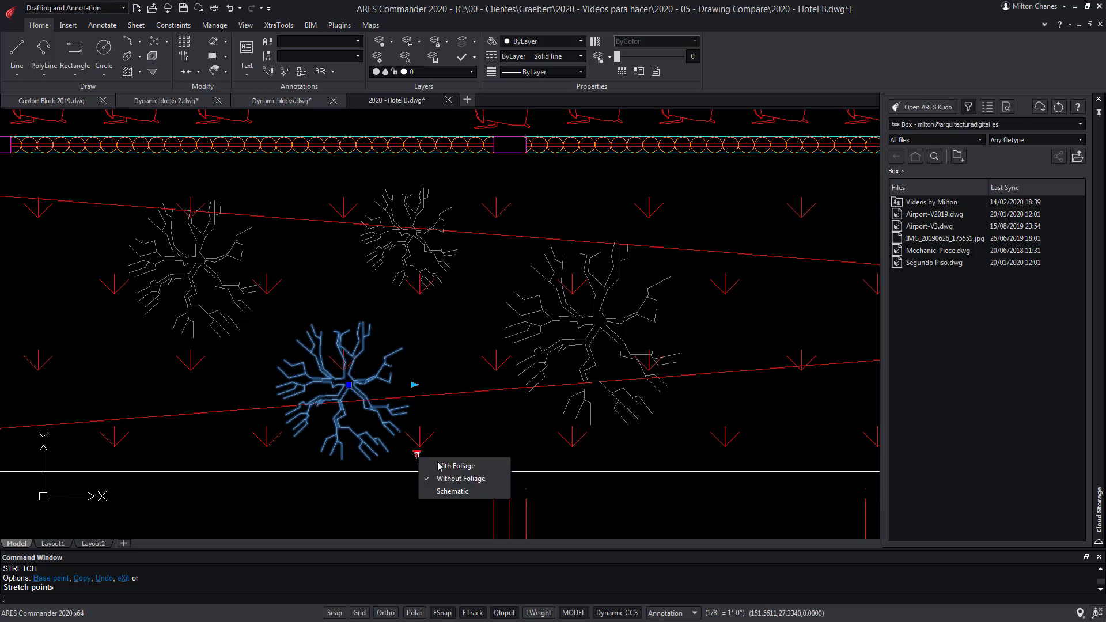
click(452, 492)
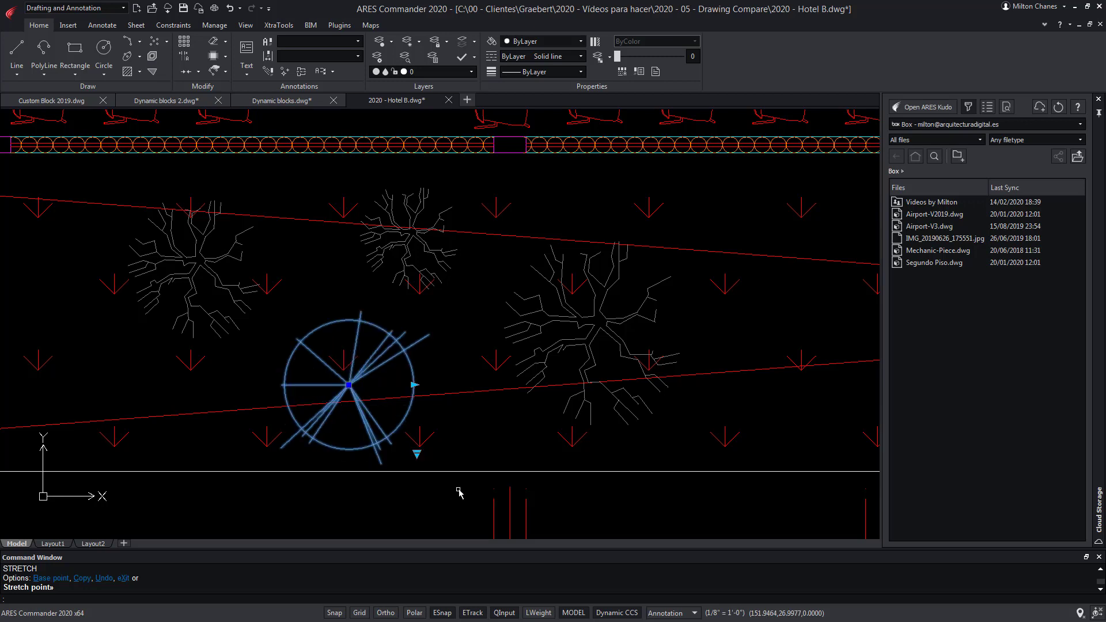
click(444, 264)
click(463, 287)
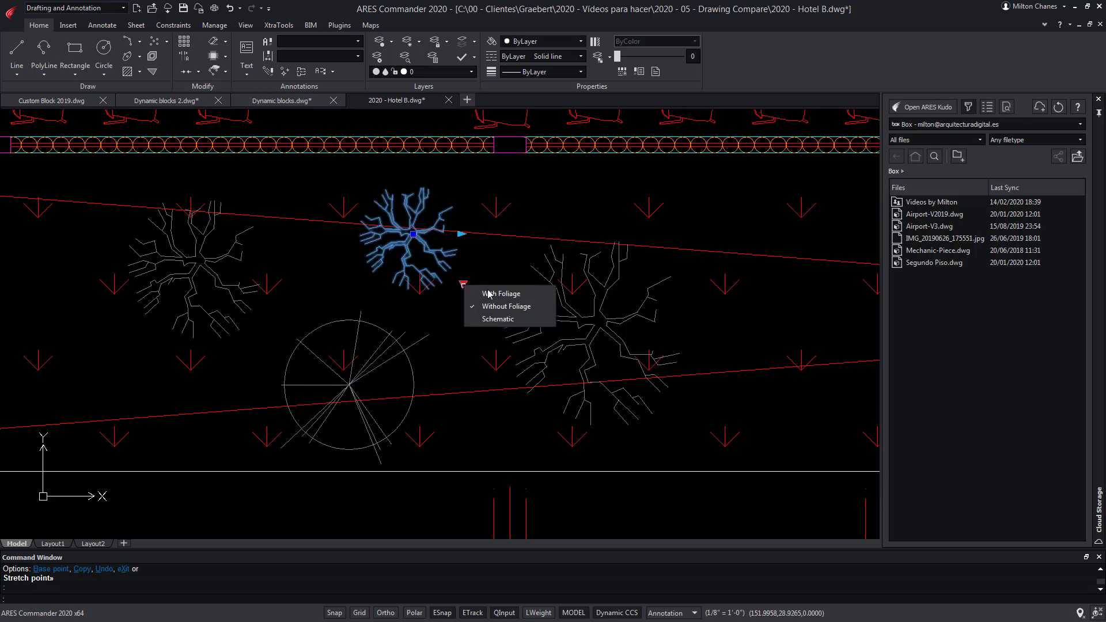
click(493, 293)
click(604, 337)
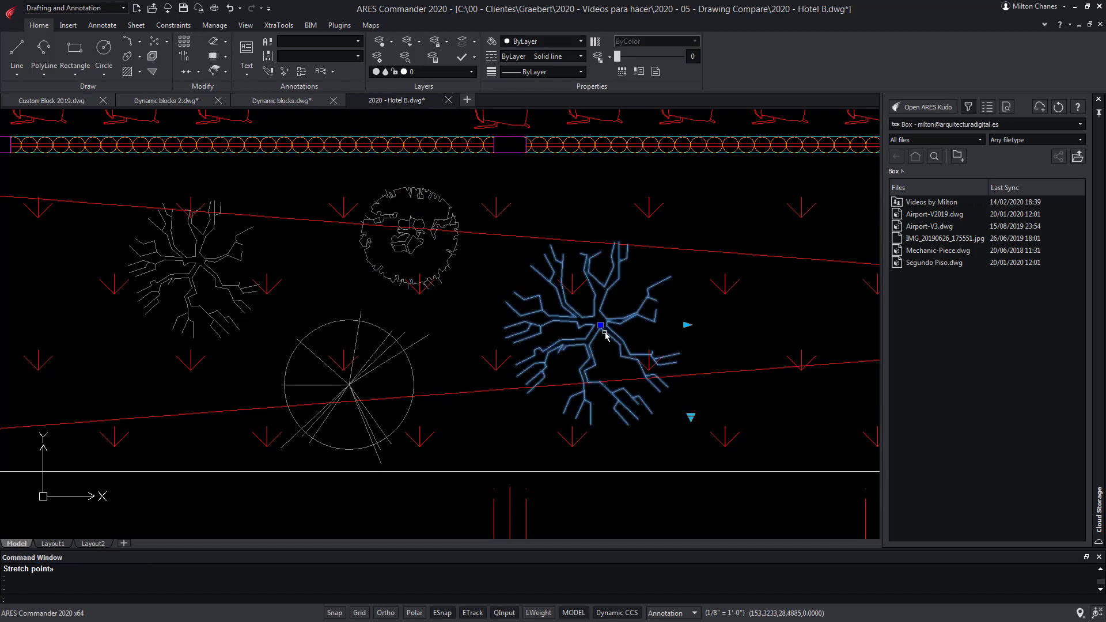
click(690, 416)
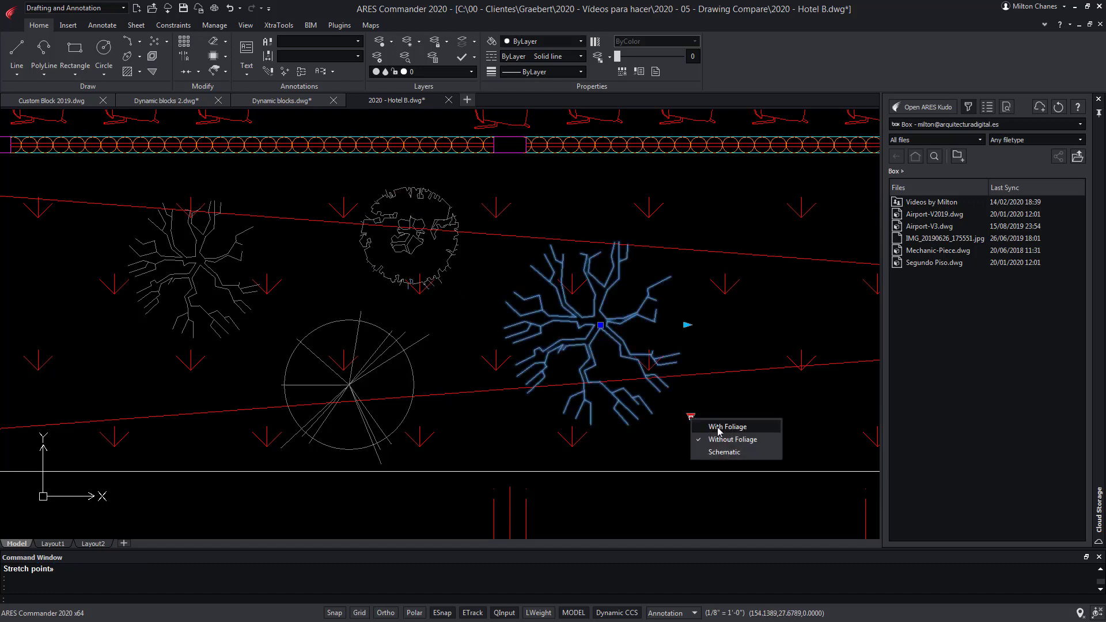
click(720, 427)
key(Escape)
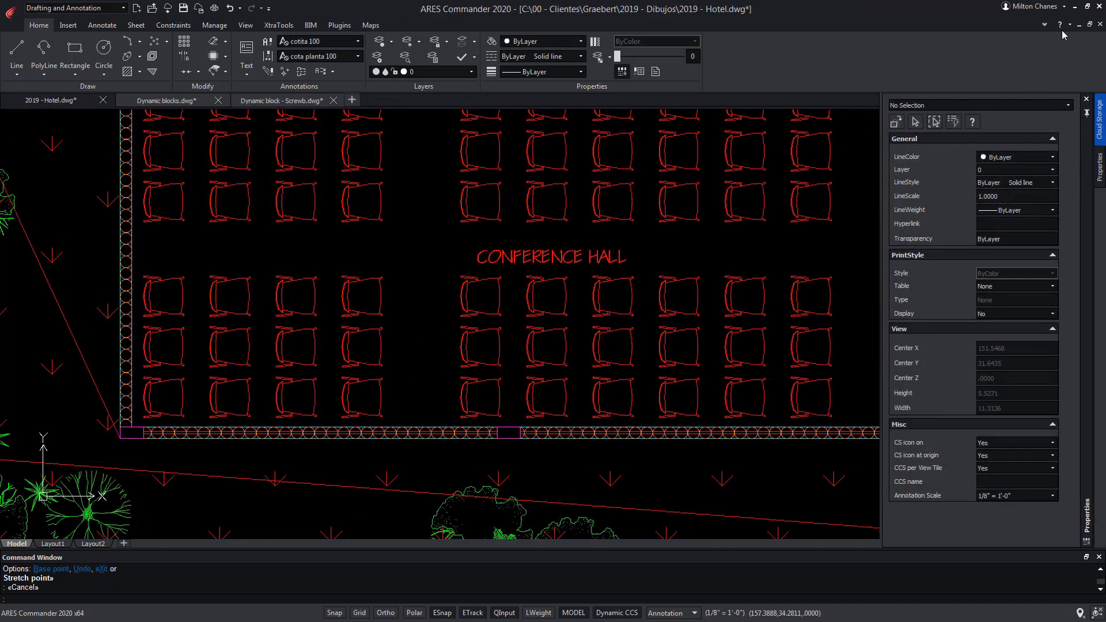
Open the program's Help in the 2019 - Hotel.dwg session and look through its Welcome page.
click(1059, 24)
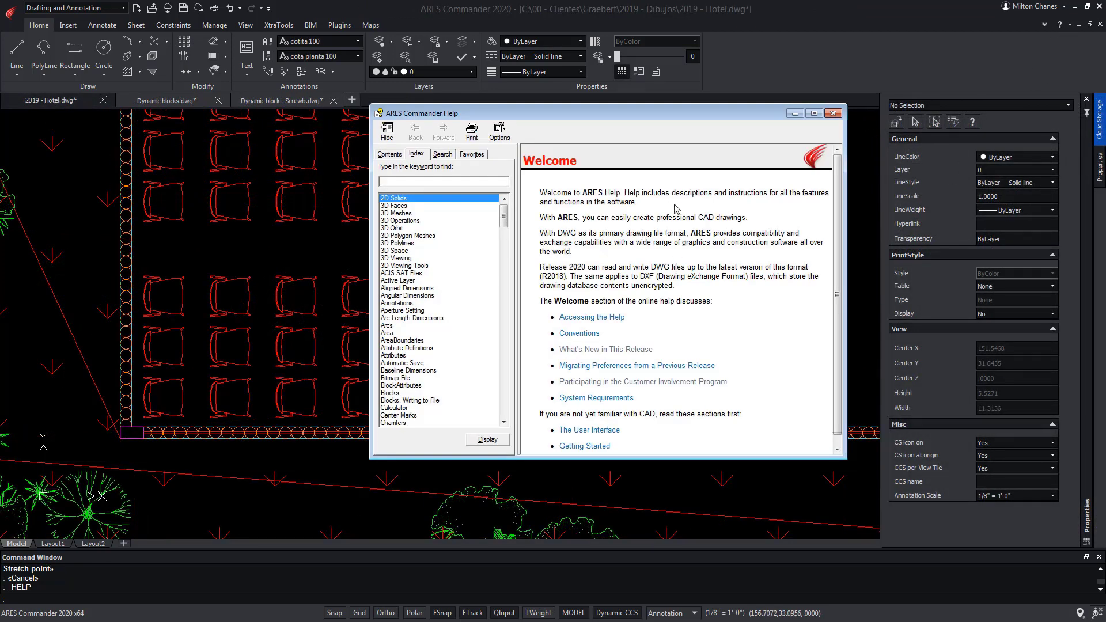
scroll(701, 286, down, 1)
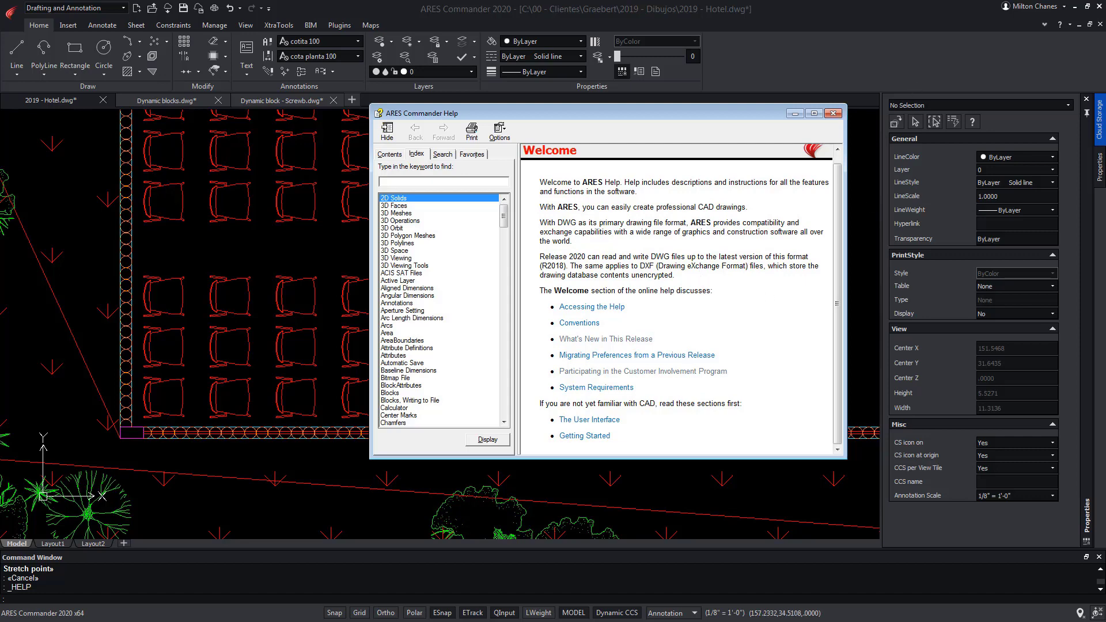